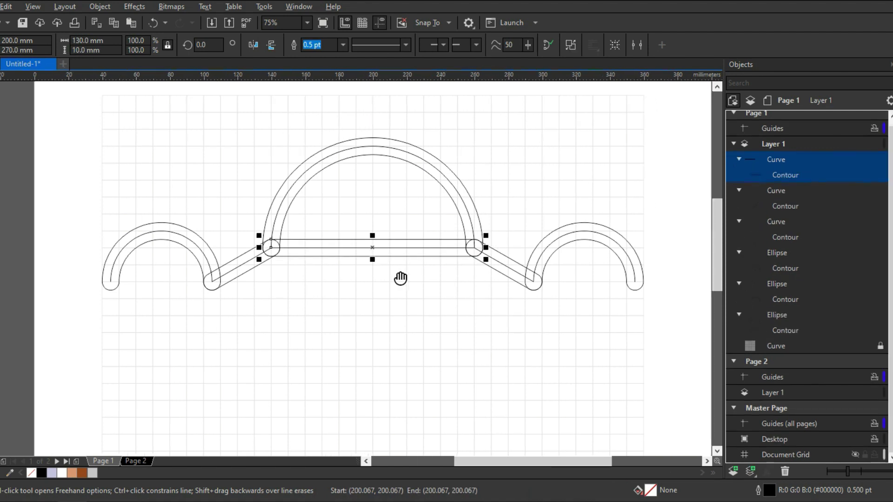
# Draw a 30 mm vertical line down from the small left arch's outer end and repeat the contour on it
pyautogui.press('space')
pyautogui.moveTo(495, 238); pyautogui.dragTo(469, 238)
pyautogui.click(642, 194)
pyautogui.scroll(-1, 507, 205)
pyautogui.moveTo(506, 205); pyautogui.dragTo(477, 200)
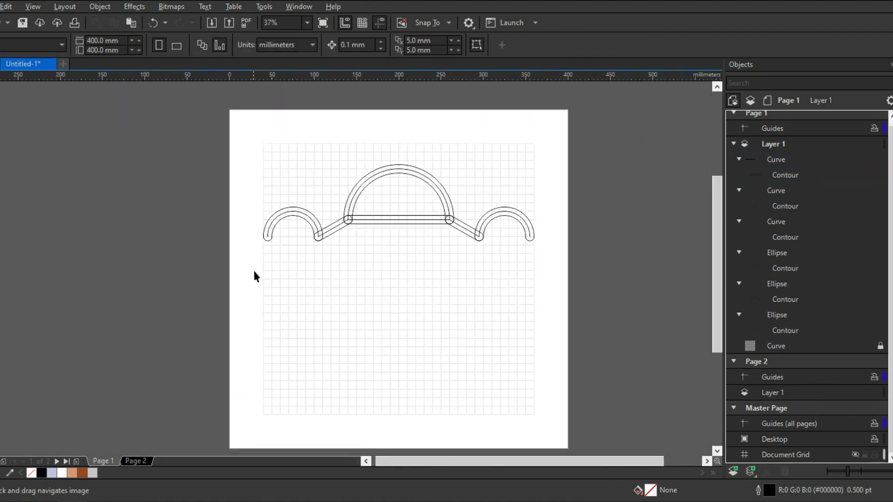
pyautogui.scroll(2, 251, 272)
pyautogui.press('F5')
pyautogui.click(238, 197)
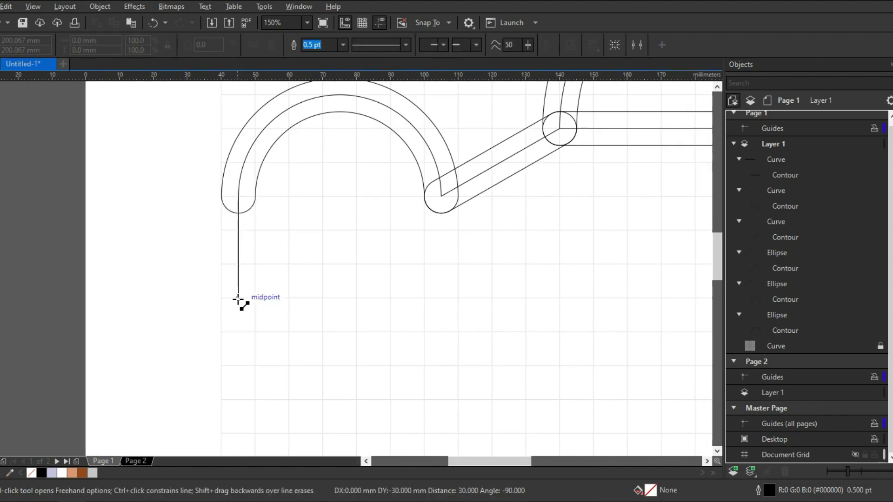
pyautogui.click(239, 298)
pyautogui.hotkey('ctrl', 'r')
pyautogui.press('space')
# Try to copy the short contoured line to the other ends of the two small arches
pyautogui.moveTo(238, 196)
pyautogui.mouseDown()
pyautogui.moveTo(449, 198)
pyautogui.moveTo(442, 196)
pyautogui.mouseUp()
pyautogui.scroll(-1, 409, 207)
pyautogui.keyDown('shift'); pyautogui.click(158, 227); pyautogui.keyUp('shift')
pyautogui.moveTo(158, 227); pyautogui.dragTo(578, 216)
pyautogui.click(499, 249)
pyautogui.scroll(-1, 430, 256)
pyautogui.scroll(1, 312, 254)
pyautogui.moveTo(311, 253); pyautogui.dragTo(252, 276)
pyautogui.press('F5')
pyautogui.click(132, 244)
pyautogui.moveTo(167, 262)
pyautogui.mouseDown()
pyautogui.moveTo(147, 261)
pyautogui.moveTo(229, 253)
pyautogui.mouseUp()
pyautogui.scroll(-1, 146, 261)
pyautogui.press('space')
pyautogui.hotkey('ctrl', 'z')
pyautogui.hotkey('ctrl', 'z')
# Extend the lower end of the left post to the bottom of the grid, making the line 205 mm long
pyautogui.press('F10')
pyautogui.moveTo(187, 232); pyautogui.dragTo(191, 378)
pyautogui.press('space')
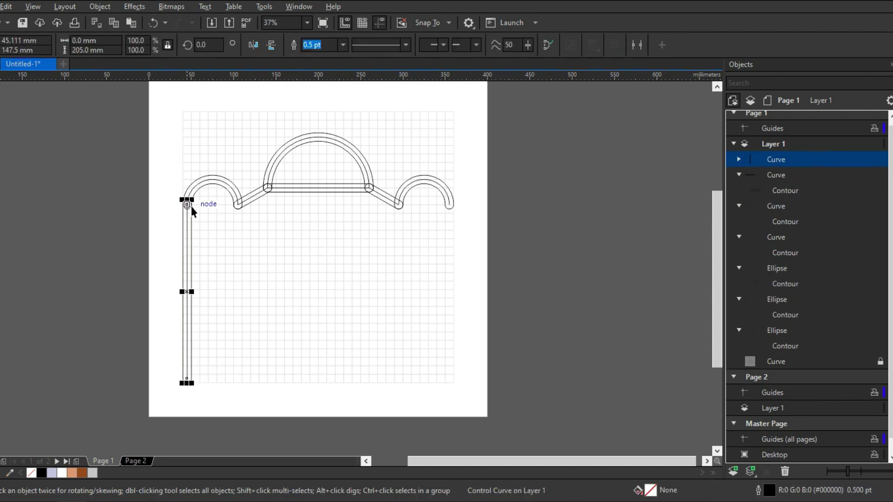
# Copy the contoured post to the left arch's inner end and duplicate the pair under the small right arch
pyautogui.moveTo(188, 207); pyautogui.dragTo(179, 225)
pyautogui.scroll(5, 238, 208)
pyautogui.scroll(-4, 233, 169)
pyautogui.hotkey('ctrl', 'r')
pyautogui.keyDown('shift'); pyautogui.click(140, 196); pyautogui.keyUp('shift')
pyautogui.moveTo(71, 179); pyautogui.dragTo(496, 190)
# Draw a horizontal line about 310 mm long between the two outer posts below the arches and give it a 5 mm contour
pyautogui.scroll(-2, 357, 217)
pyautogui.scroll(1, 290, 213)
pyautogui.moveTo(287, 212); pyautogui.dragTo(256, 211)
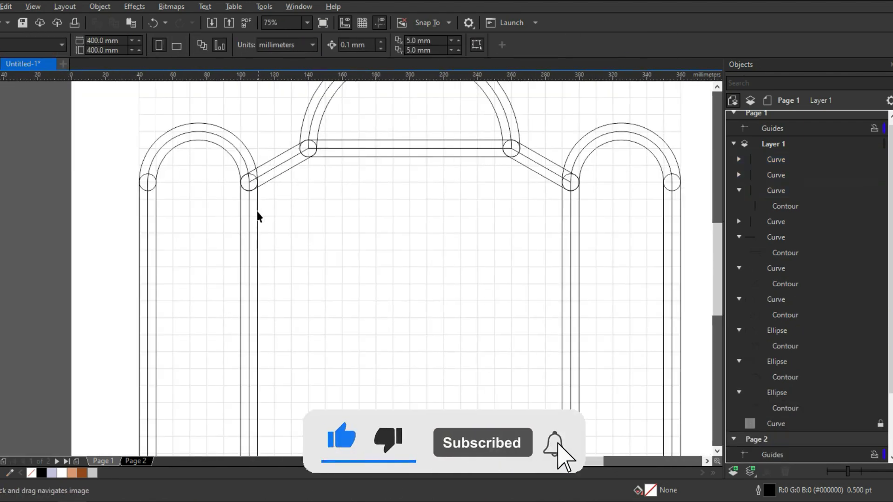
pyautogui.moveTo(341, 244); pyautogui.dragTo(282, 242)
pyautogui.scroll(-1, 282, 242)
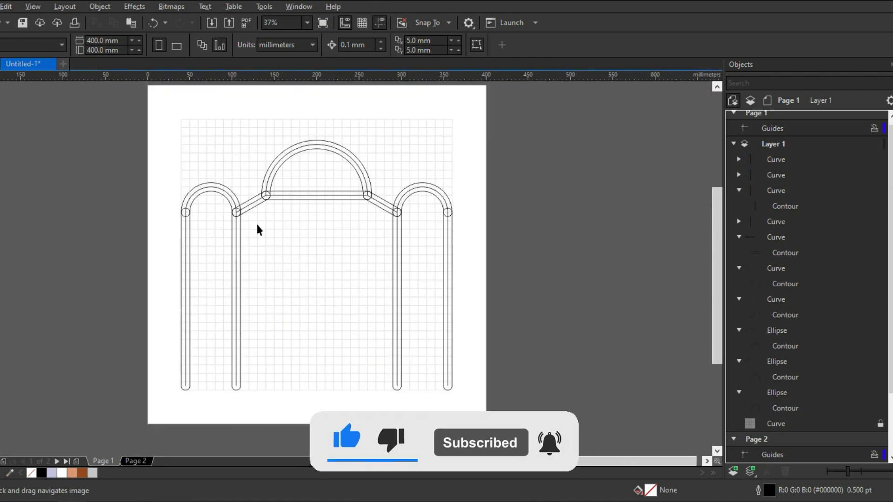
pyautogui.scroll(1, 244, 229)
pyautogui.moveTo(244, 229); pyautogui.dragTo(240, 237)
pyautogui.press('F5')
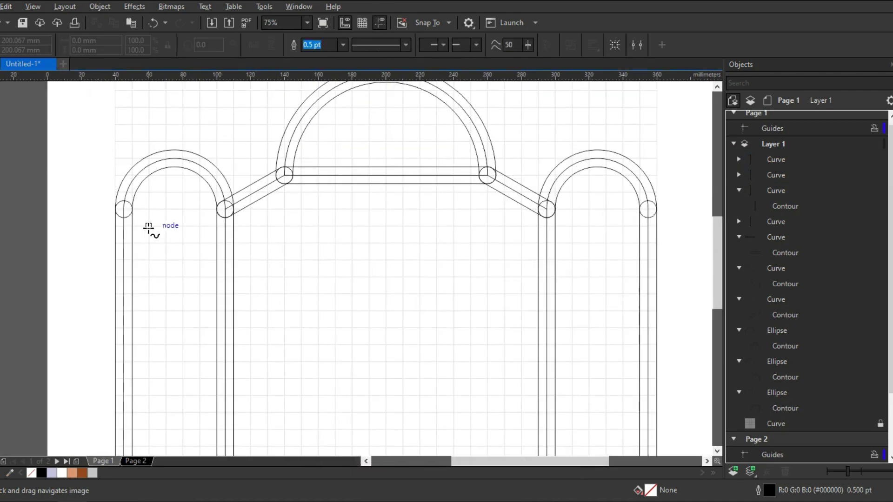
pyautogui.click(124, 226)
pyautogui.click(648, 227)
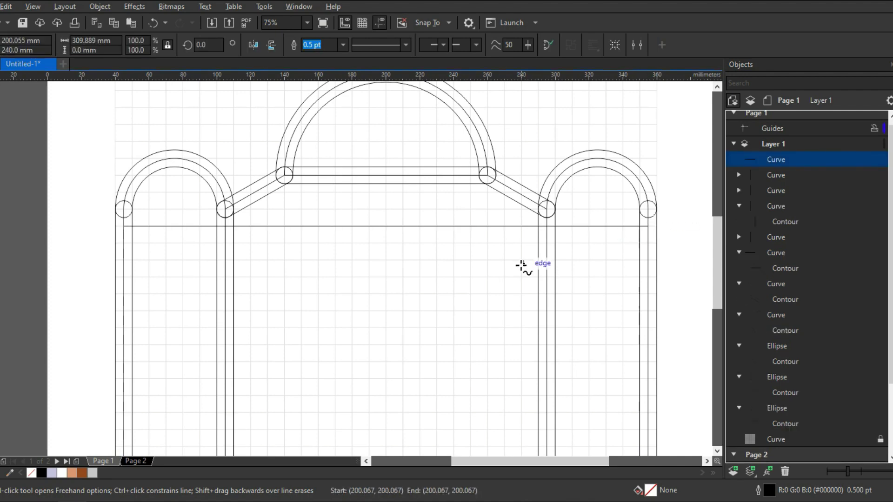
pyautogui.press('space')
pyautogui.hotkey('ctrl', 'r')
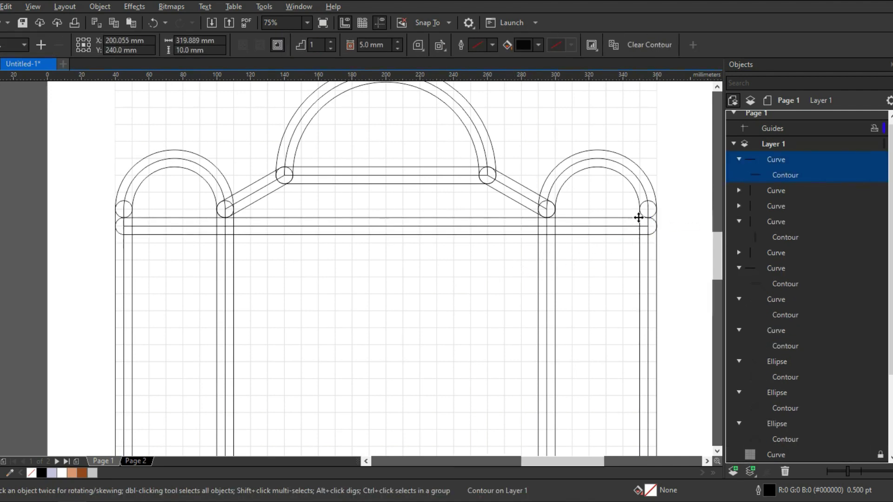
# Move the long contoured horizontal bar down about 5 mm
pyautogui.scroll(1, 642, 220)
pyautogui.press('Down')
pyautogui.scroll(-1, 539, 277)
pyautogui.click(349, 240)
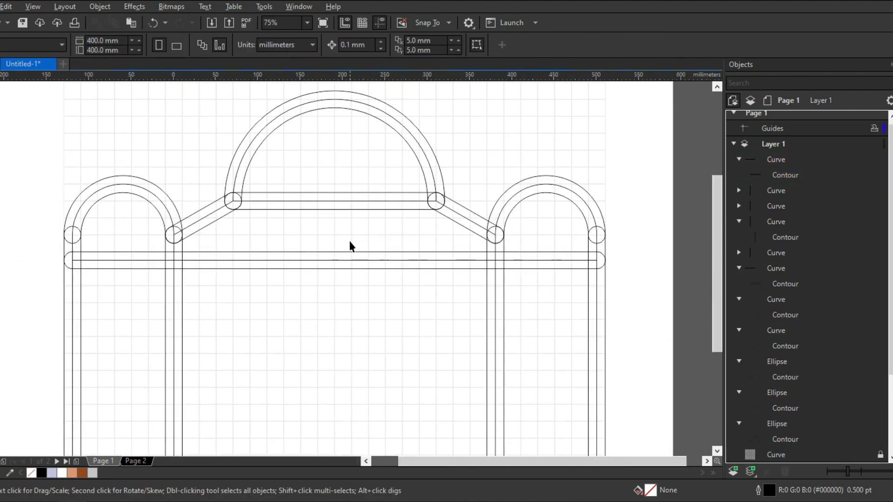
# Draw a full 30 mm circle between the inner posts and centre it at X 200 mm, Y 200 mm
pyautogui.scroll(-1, 333, 221)
pyautogui.scroll(2, 345, 200)
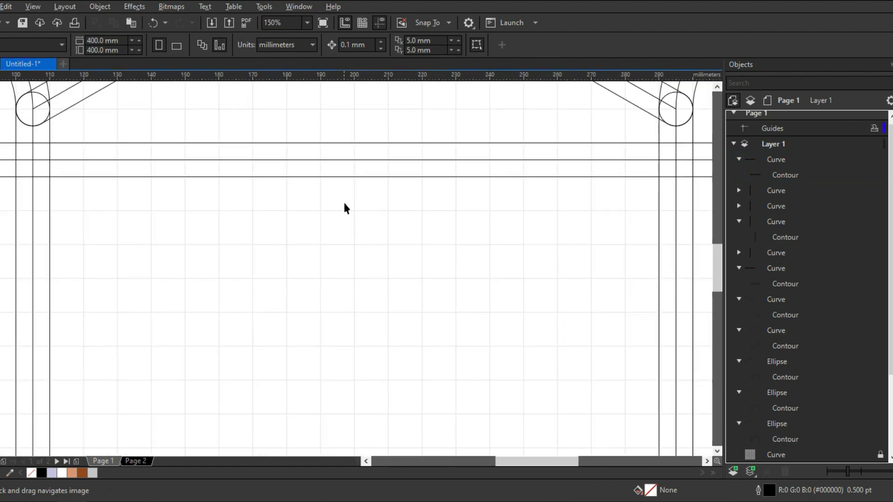
pyautogui.press('F7')
pyautogui.moveTo(354, 210); pyautogui.dragTo(408, 239)
pyautogui.press('F10')
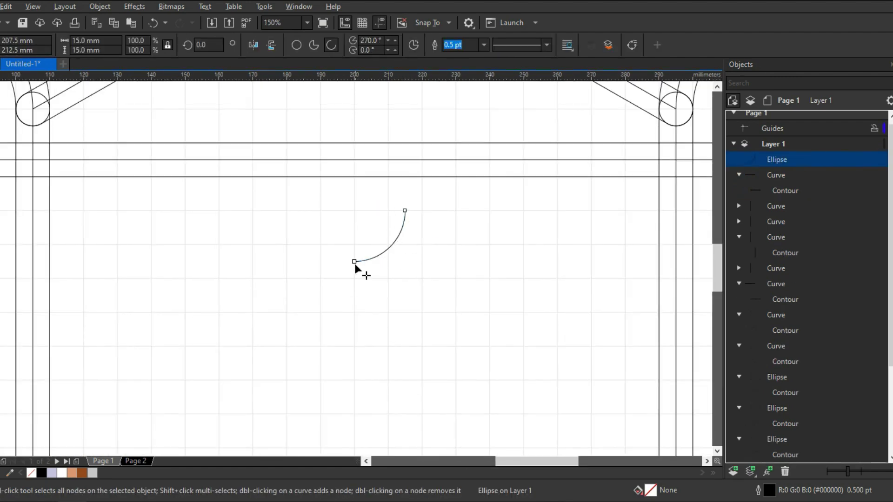
pyautogui.click(296, 45)
pyautogui.press('space')
pyautogui.moveTo(355, 208); pyautogui.dragTo(376, 280)
pyautogui.scroll(-1, 354, 237)
pyautogui.scroll(1, 355, 233)
pyautogui.hotkey('ctrl', 'z')
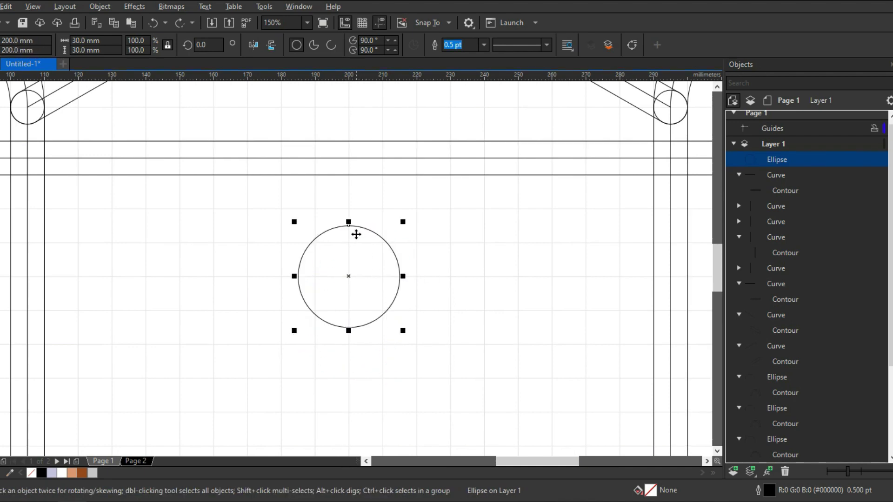
# Place a copy of the circle to its left and cut the original into a pie running from 315° to 225°
pyautogui.rightClick(197, 246)
pyautogui.moveTo(356, 235); pyautogui.dragTo(388, 312)
pyautogui.click(359, 245)
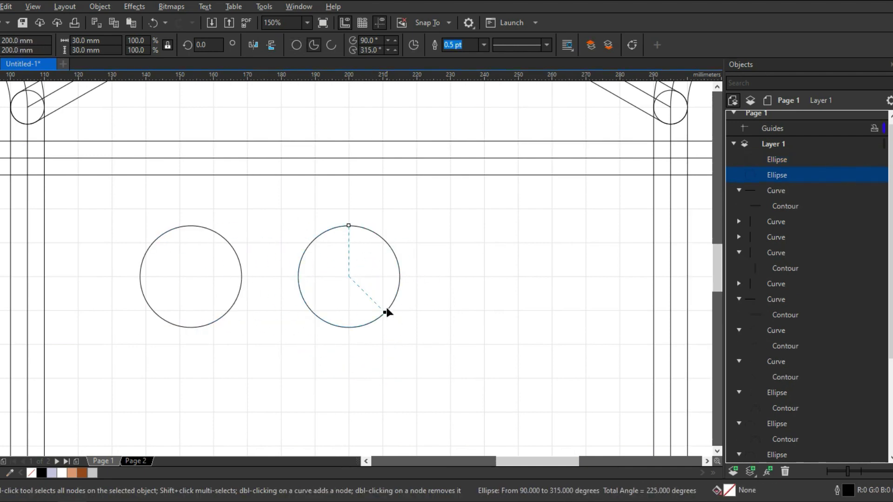
pyautogui.moveTo(352, 248); pyautogui.dragTo(313, 311)
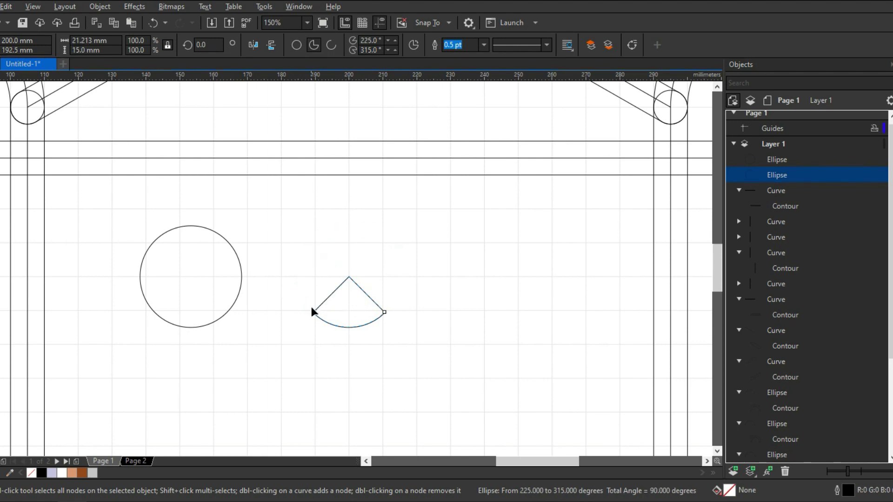
pyautogui.click(411, 48)
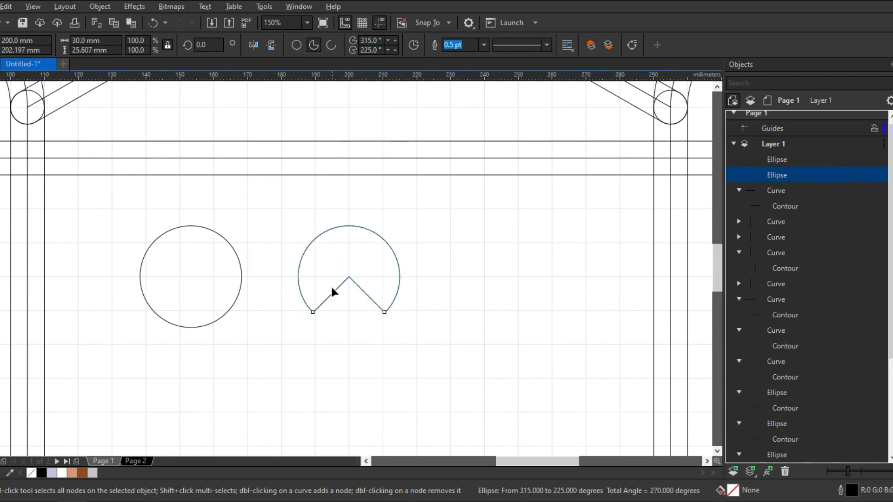
# Try turning the pie into an open arc and adjusting its end angles
pyautogui.click(233, 305)
pyautogui.click(300, 291)
pyautogui.moveTo(312, 310); pyautogui.dragTo(306, 305)
pyautogui.moveTo(385, 312); pyautogui.dragTo(382, 305)
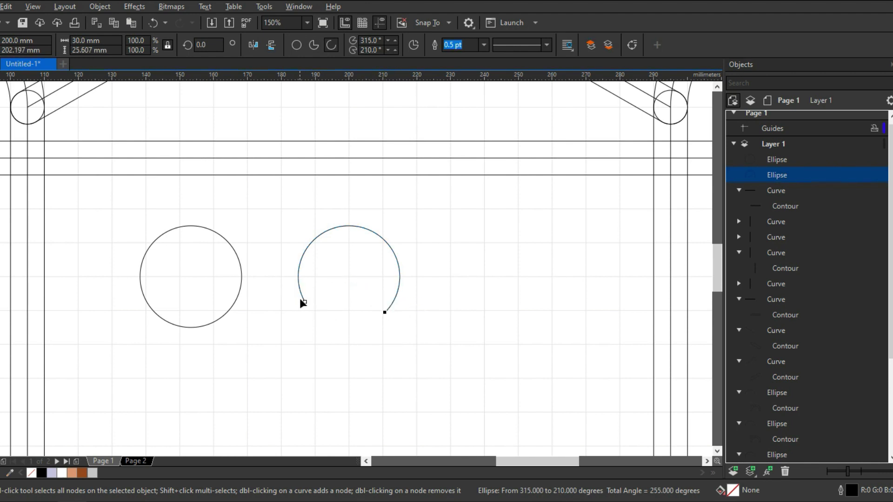
pyautogui.moveTo(308, 301); pyautogui.dragTo(320, 303)
# Make the central circle an open arc running from 330° to 210°
pyautogui.scroll(2, 372, 310)
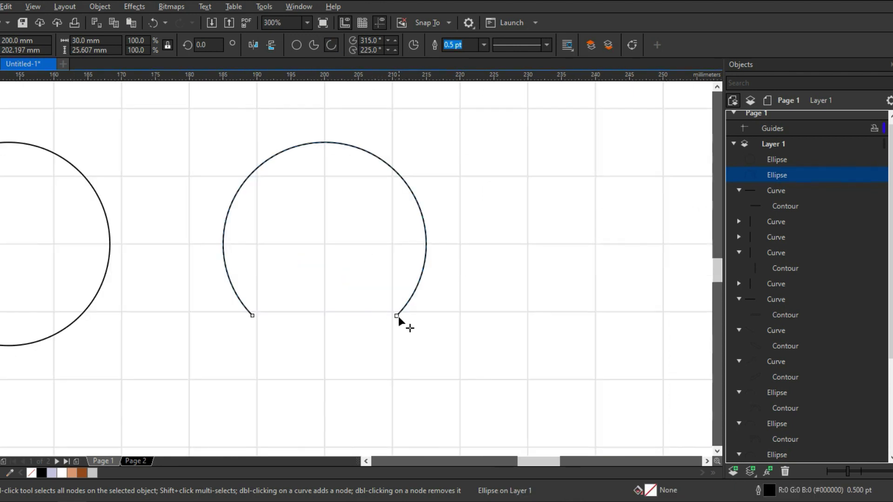
pyautogui.moveTo(397, 316); pyautogui.dragTo(370, 277)
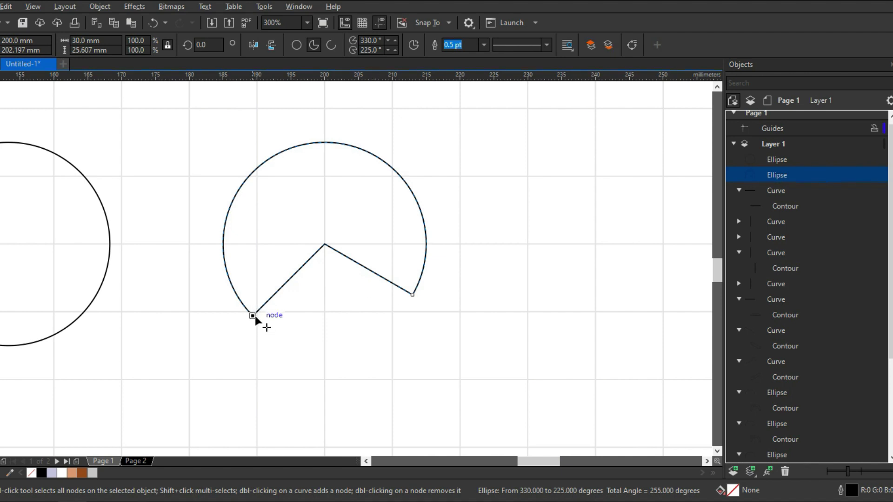
pyautogui.moveTo(253, 318); pyautogui.dragTo(257, 293)
pyautogui.click(331, 45)
pyautogui.scroll(-1, 356, 147)
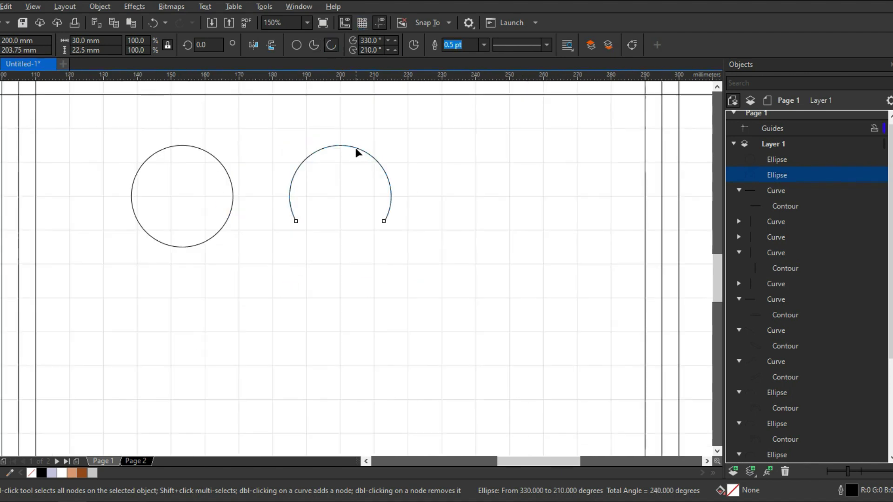
# Turn the copied circle into an open half arc from 90° to 270° and attach it to the central arc's left end
pyautogui.moveTo(355, 147); pyautogui.dragTo(391, 159)
pyautogui.press('space')
pyautogui.click(177, 188)
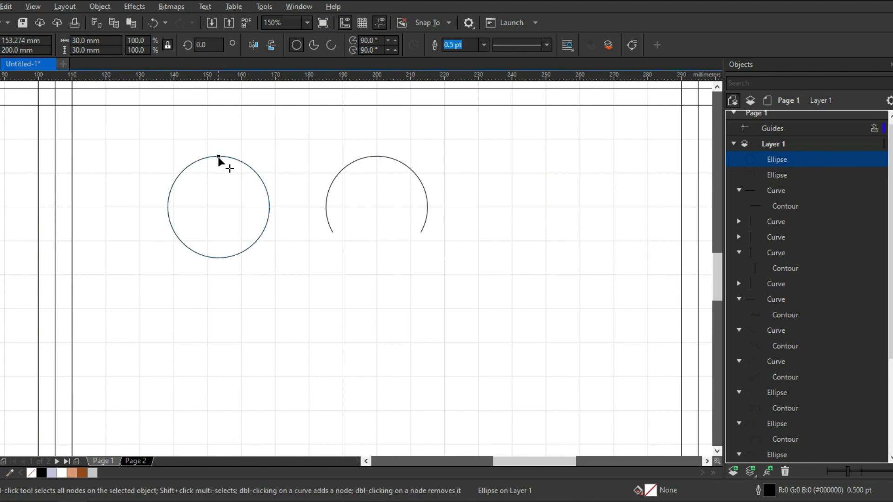
pyautogui.moveTo(225, 163); pyautogui.dragTo(218, 252)
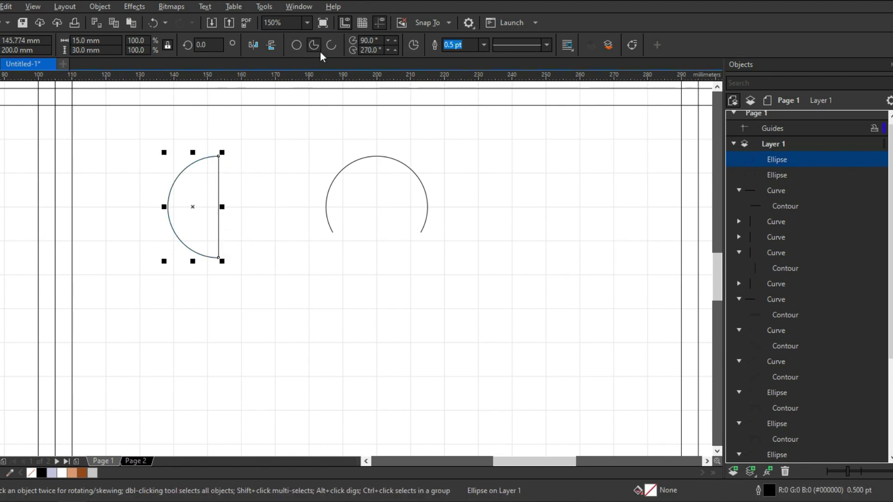
pyautogui.moveTo(236, 169); pyautogui.dragTo(328, 232)
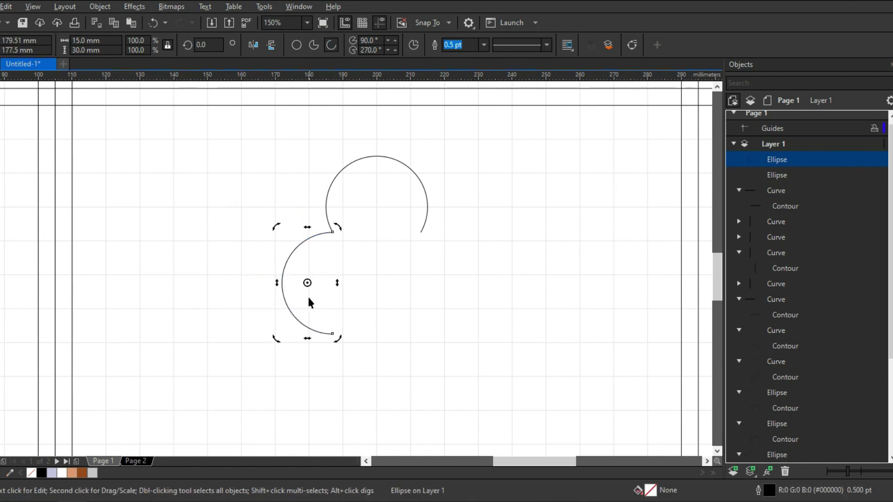
# Build a five-lobed arch outline by rotating the half arc about 30°, stacking a copy below it and mirroring the pair
pyautogui.moveTo(330, 334); pyautogui.dragTo(281, 321)
pyautogui.click(330, 235)
pyautogui.moveTo(200, 315); pyautogui.dragTo(345, 315)
pyautogui.moveTo(332, 231)
pyautogui.mouseDown()
pyautogui.moveTo(421, 233)
pyautogui.moveTo(346, 227)
pyautogui.mouseUp()
pyautogui.scroll(-1, 374, 231)
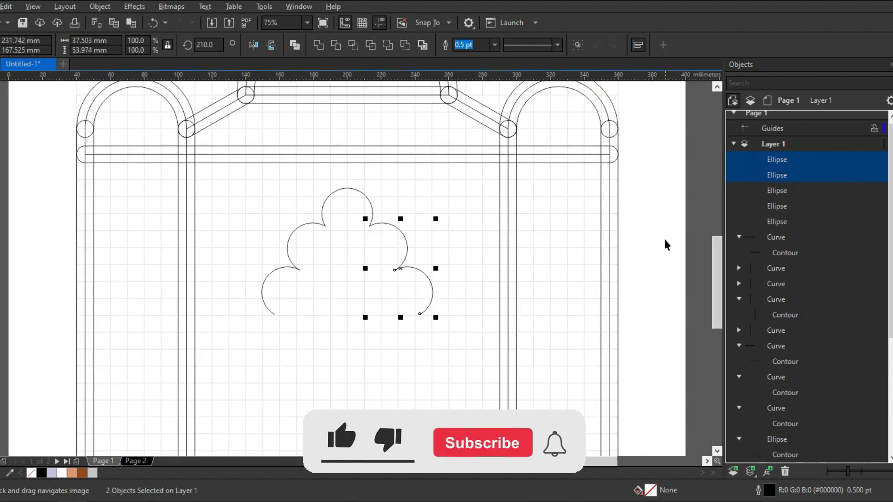
# Apply the 5 mm contour to the two right lobes and the top lobe of the arch outline
pyautogui.click(664, 245)
pyautogui.click(415, 303)
pyautogui.click(405, 274)
pyautogui.hotkey('ctrl', 'r')
pyautogui.click(397, 245)
pyautogui.click(385, 238)
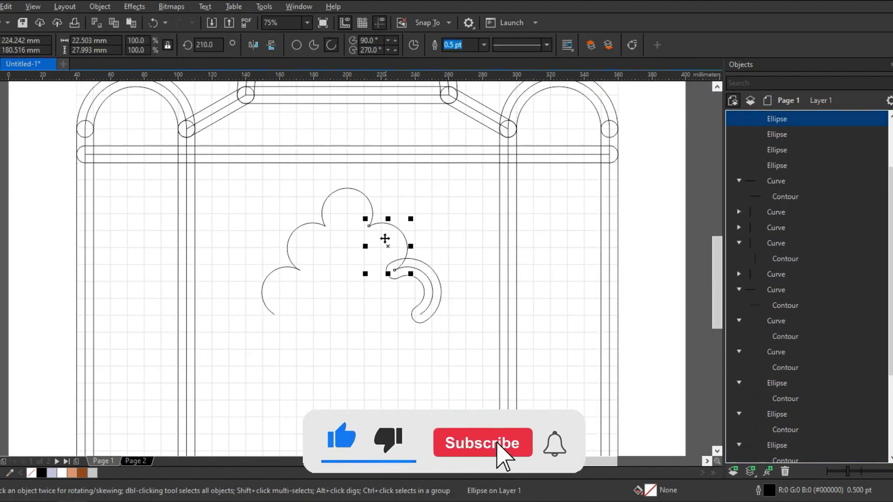
pyautogui.hotkey('ctrl', 'r')
pyautogui.click(323, 218)
pyautogui.hotkey('ctrl', 'r')
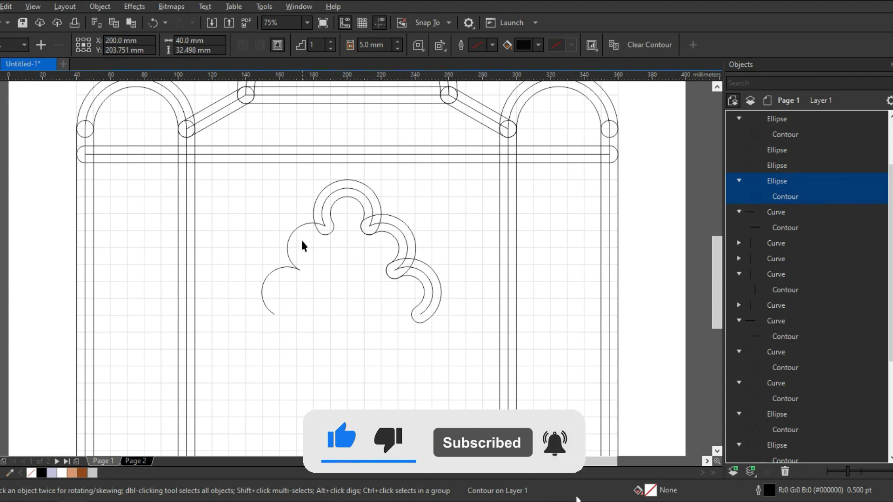
# Apply the same 5 mm contour to the two left lobes of the arch outline
pyautogui.click(289, 255)
pyautogui.hotkey('ctrl', 'r')
pyautogui.click(275, 302)
pyautogui.click(265, 302)
pyautogui.hotkey('ctrl', 'r')
pyautogui.moveTo(338, 290); pyautogui.dragTo(344, 224)
pyautogui.scroll(-2, 353, 233)
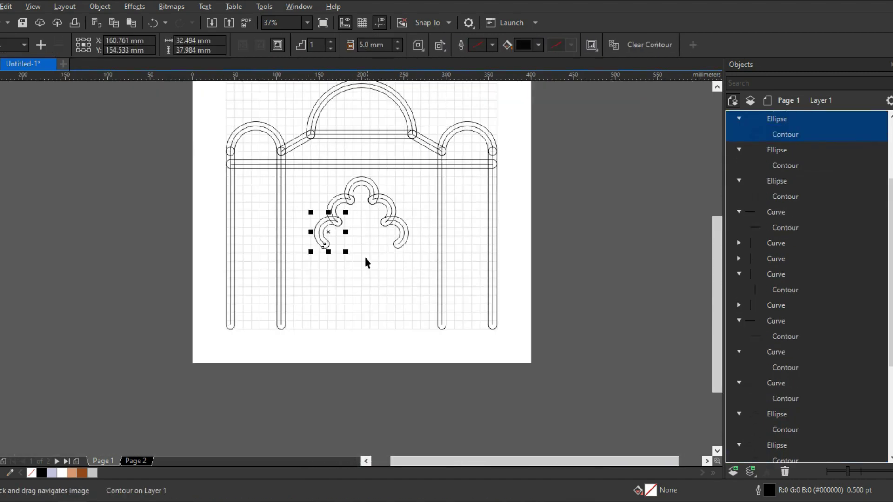
pyautogui.click(349, 293)
# Group the contoured lobes and position the group below the horizontal bar, centred at X 200 mm, Y 177.77 mm
pyautogui.scroll(2, 376, 255)
pyautogui.scroll(-2, 300, 251)
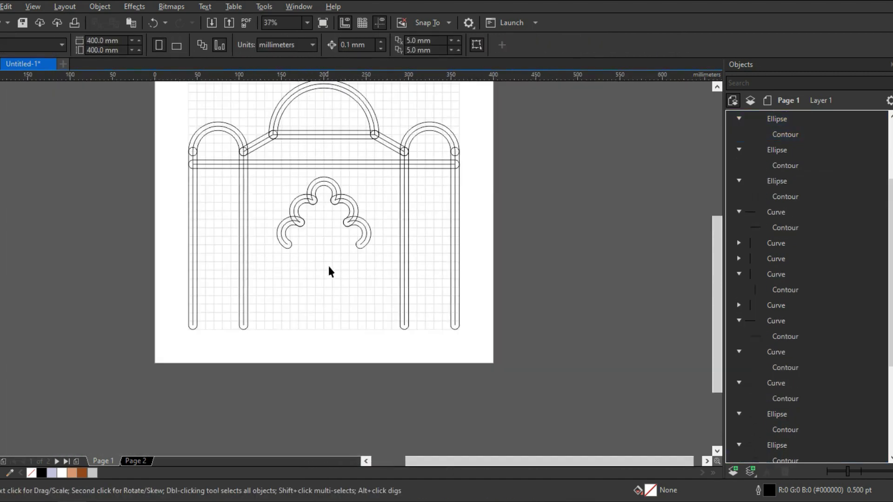
pyautogui.moveTo(275, 199); pyautogui.dragTo(250, 173)
pyautogui.hotkey('ctrl', 'g')
pyautogui.scroll(2, 294, 161)
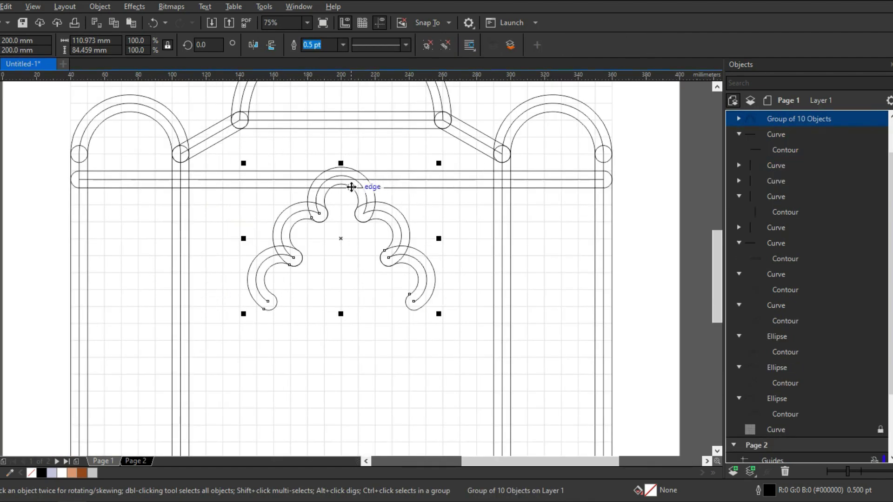
pyautogui.moveTo(351, 184)
pyautogui.mouseDown()
pyautogui.moveTo(344, 217)
pyautogui.moveTo(341, 205)
pyautogui.mouseUp()
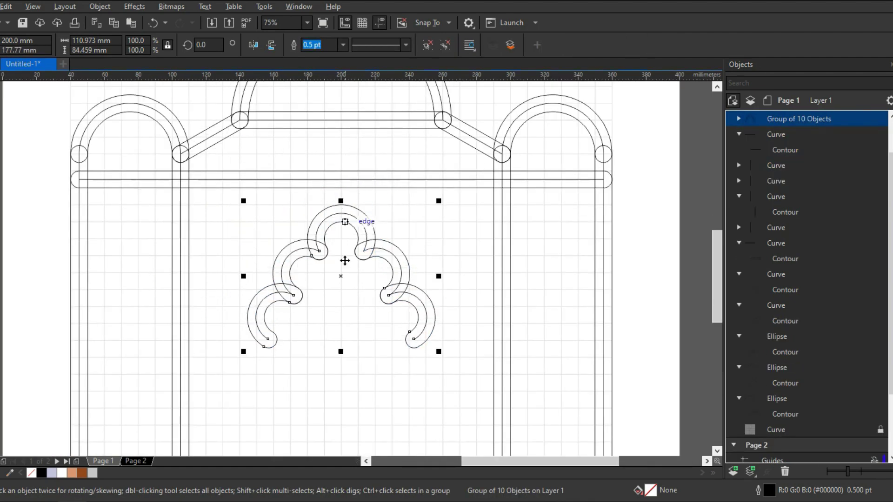
pyautogui.press('F5')
pyautogui.moveTo(265, 346)
pyautogui.mouseDown()
pyautogui.moveTo(305, 321)
pyautogui.moveTo(350, 266)
pyautogui.mouseUp()
pyautogui.press('Escape')
pyautogui.click(352, 259)
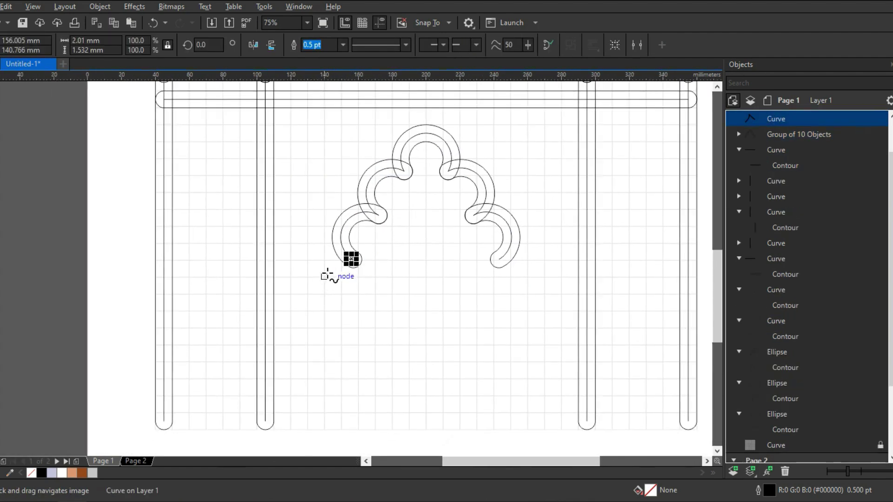
pyautogui.press('z')
pyautogui.click(329, 266)
pyautogui.hotkey('ctrl', 'z')
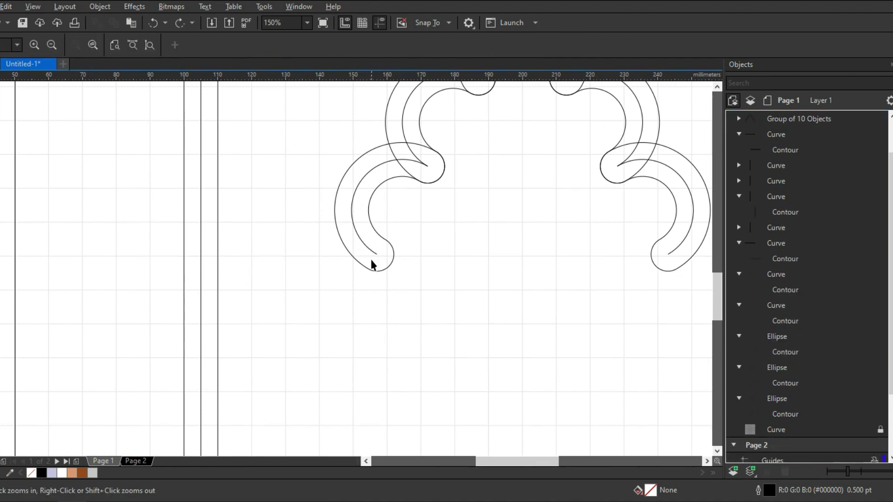
pyautogui.press('space')
# Draw a slanted line, 27.01 mm wide and 15.538 mm high, outward from the lobed arch's lower left end and contour it
pyautogui.press('F5')
pyautogui.click(377, 254)
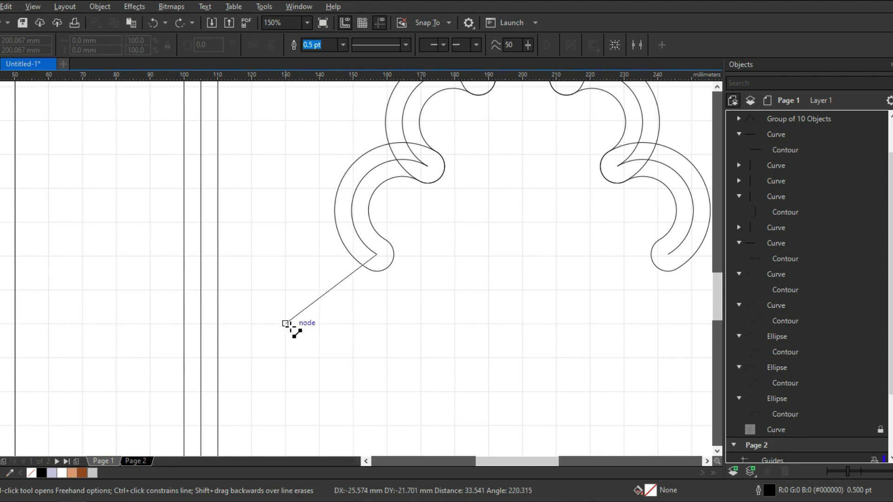
pyautogui.click(288, 309)
pyautogui.hotkey('ctrl', 'r')
pyautogui.scroll(-2, 289, 309)
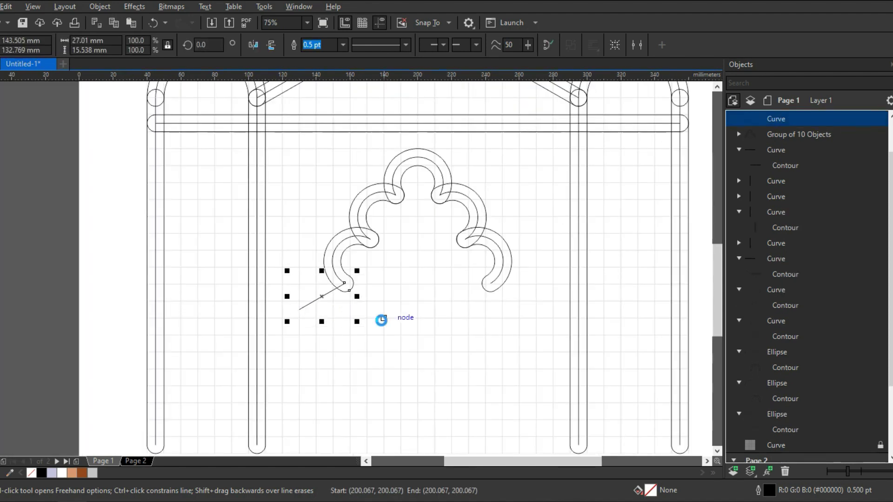
# Move the slanted line's outer end inward and down to steepen it, and mirror a copy onto the lobed arch's right end
pyautogui.press('space')
pyautogui.press('F10')
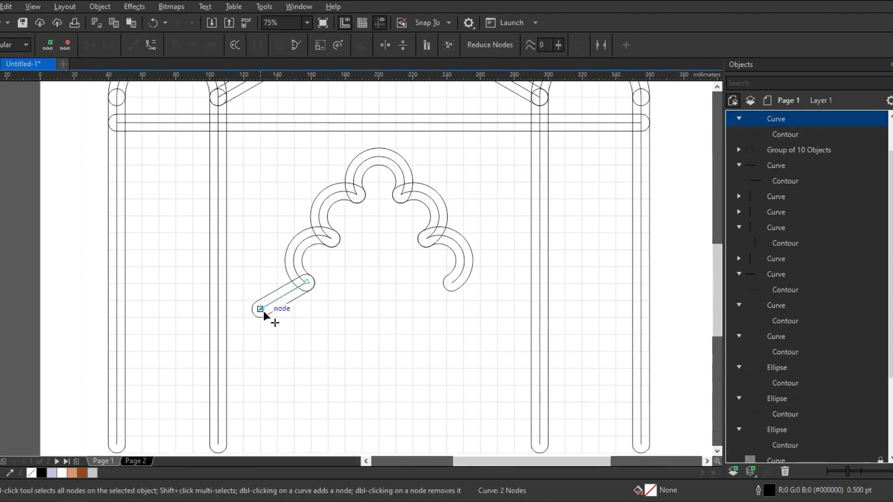
pyautogui.moveTo(264, 309); pyautogui.dragTo(453, 283)
pyautogui.press('space')
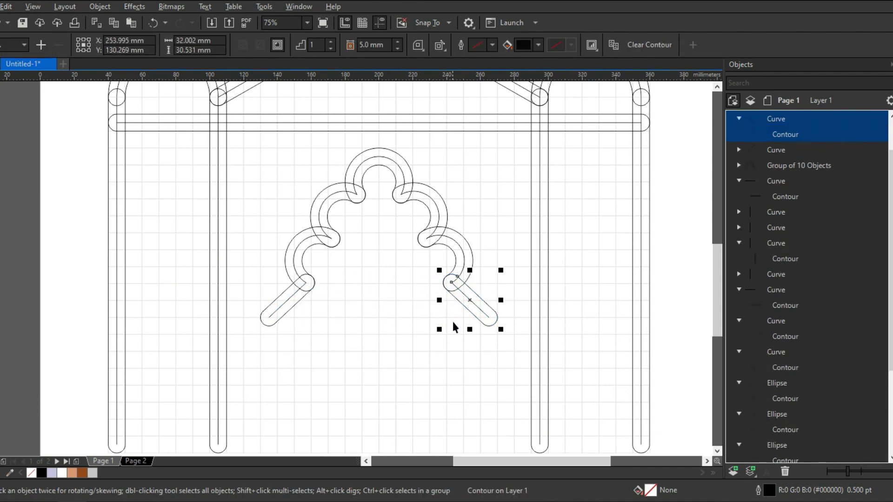
# Draw a vertical line from the left slanted line's outer end down to the gate's base level and contour it at 5 mm
pyautogui.click(453, 332)
pyautogui.moveTo(453, 335); pyautogui.dragTo(466, 274)
pyautogui.press('F5')
pyautogui.click(281, 257)
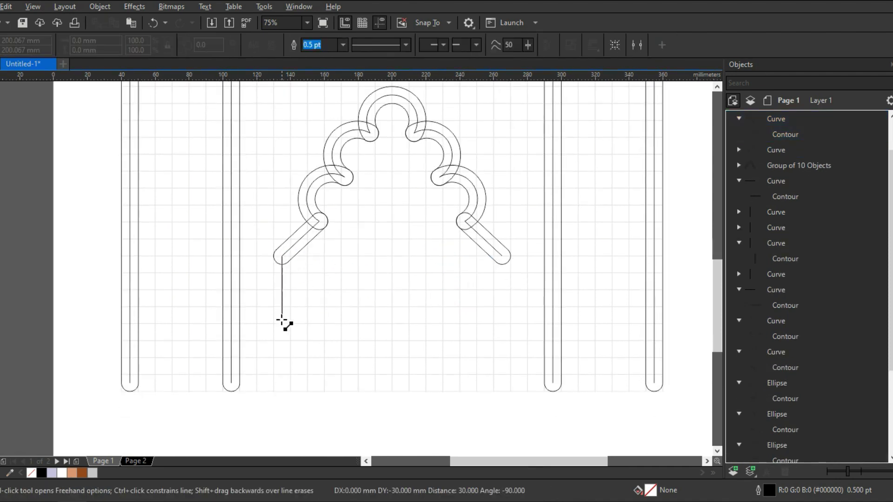
pyautogui.keyDown('ctrl'); pyautogui.click(290, 381); pyautogui.keyUp('ctrl')
pyautogui.press('space')
# Copy the contoured vertical line horizontally to the right slanted line's outer end
pyautogui.moveTo(282, 257); pyautogui.dragTo(503, 257)
pyautogui.hotkey('ctrl', 'z')
pyautogui.moveTo(295, 259); pyautogui.dragTo(502, 257)
pyautogui.click(417, 387)
pyautogui.press('space')
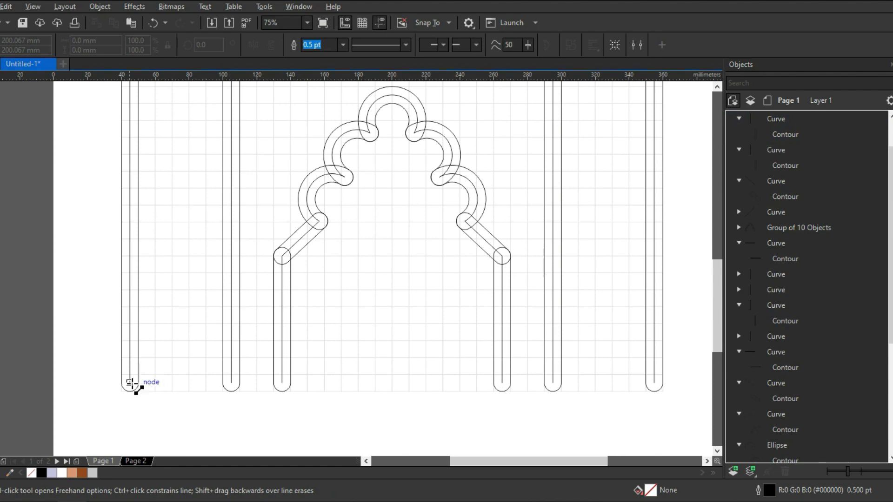
# Draw a base line about 90 mm long from the left outer post to the left jamb, contour it, and copy it to the right side
pyautogui.click(130, 383)
pyautogui.click(282, 382)
pyautogui.hotkey('ctrl', 'r')
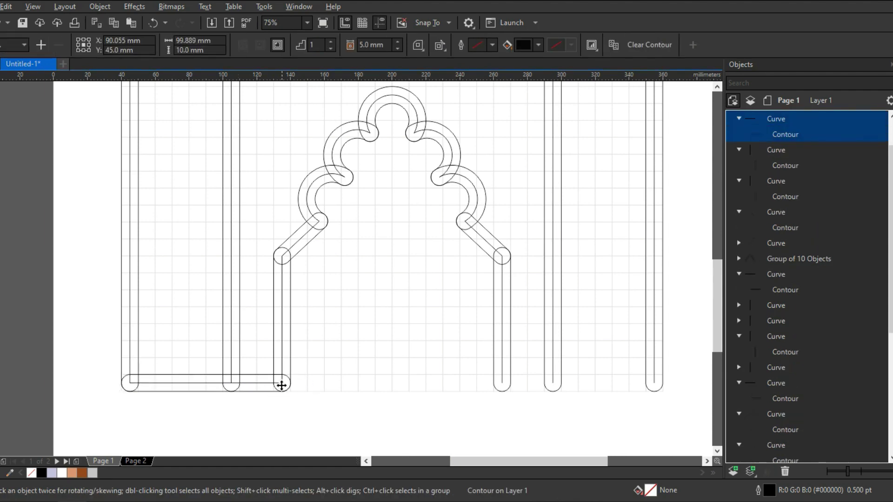
pyautogui.moveTo(281, 384); pyautogui.dragTo(656, 383)
pyautogui.press('Escape')
# Draw a 40 mm wide circular arc centred below the lobed arch, set it to an upper semicircle from 0° to 180°, and contour it
pyautogui.scroll(-1, 504, 343)
pyautogui.scroll(1, 501, 325)
pyautogui.press('F7')
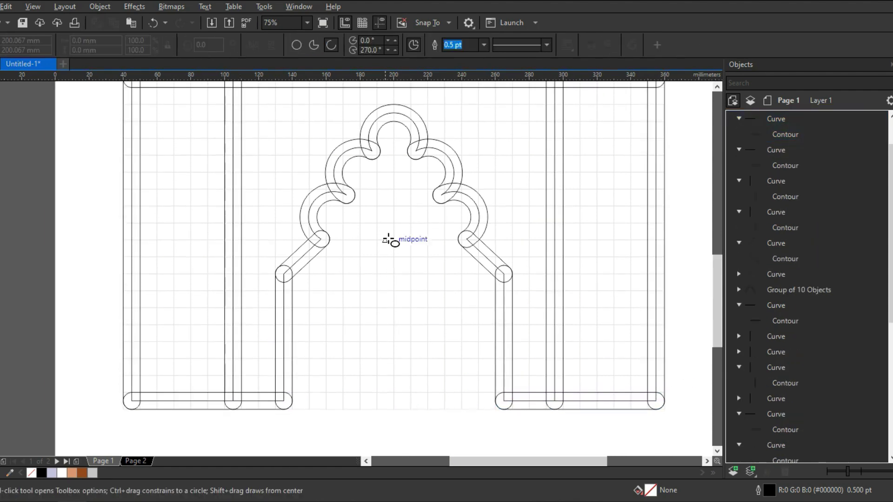
pyautogui.moveTo(363, 225); pyautogui.dragTo(431, 233)
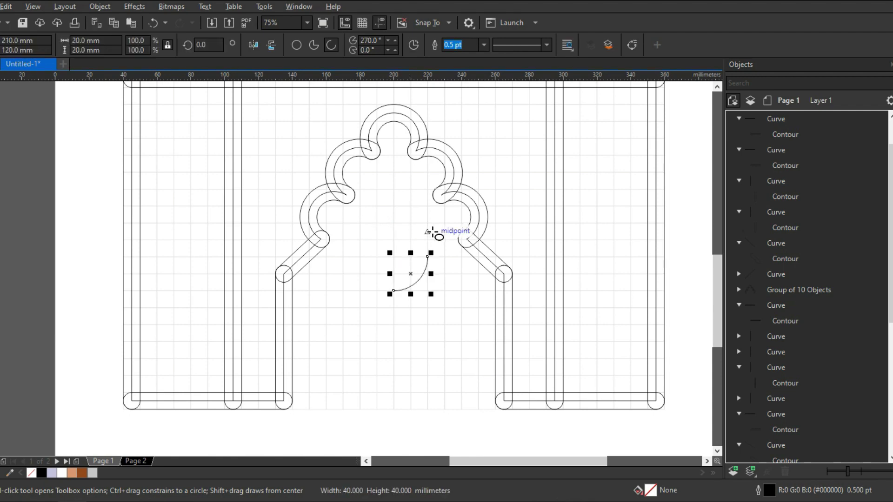
pyautogui.press('F10')
pyautogui.moveTo(392, 290); pyautogui.dragTo(383, 265)
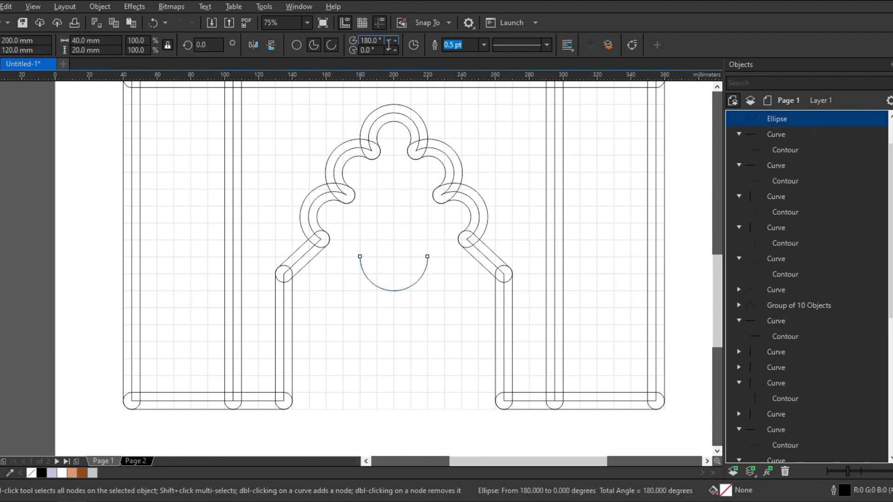
pyautogui.click(389, 44)
pyautogui.hotkey('ctrl', 'r')
# Enlarge the semicircular arc to 61.25 by 30.625 mm and centre it at X 200 mm, Y 129.375 mm
pyautogui.scroll(2, 417, 261)
pyautogui.press('space')
pyautogui.moveTo(460, 173); pyautogui.dragTo(476, 164)
pyautogui.moveTo(301, 161); pyautogui.dragTo(265, 135)
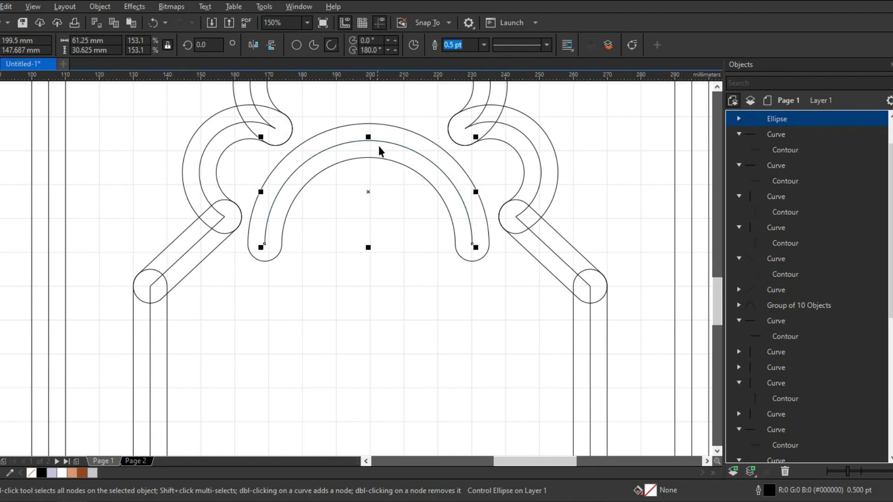
pyautogui.moveTo(372, 141)
pyautogui.mouseDown()
pyautogui.moveTo(385, 202)
pyautogui.moveTo(368, 184)
pyautogui.moveTo(372, 150)
pyautogui.moveTo(369, 201)
pyautogui.mouseUp()
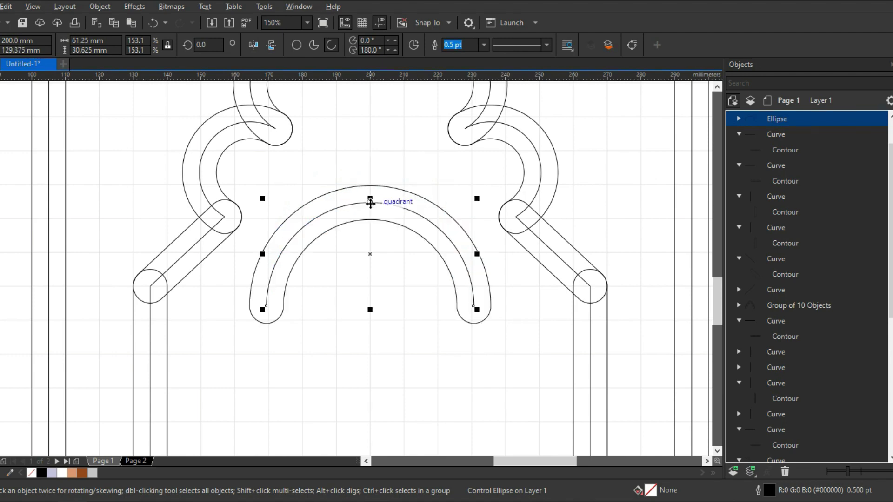
# Draw a contoured vertical line from the inner arc's left end to base level and copy it to the arc's right end
pyautogui.press('F3')
pyautogui.click(327, 206)
pyautogui.press('F5')
pyautogui.click(306, 156)
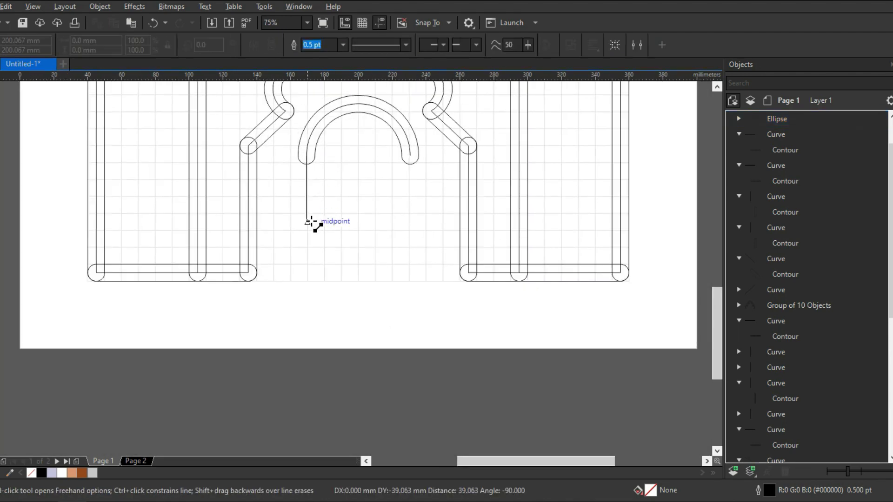
pyautogui.click(311, 272)
pyautogui.hotkey('ctrl', 'r')
pyautogui.press('space')
pyautogui.moveTo(307, 164)
pyautogui.mouseDown()
pyautogui.moveTo(411, 165)
pyautogui.moveTo(410, 156)
pyautogui.mouseUp()
# Draw a horizontal base line joining the lower ends of the inner arch's two legs and contour it
pyautogui.press('F5')
pyautogui.click(307, 273)
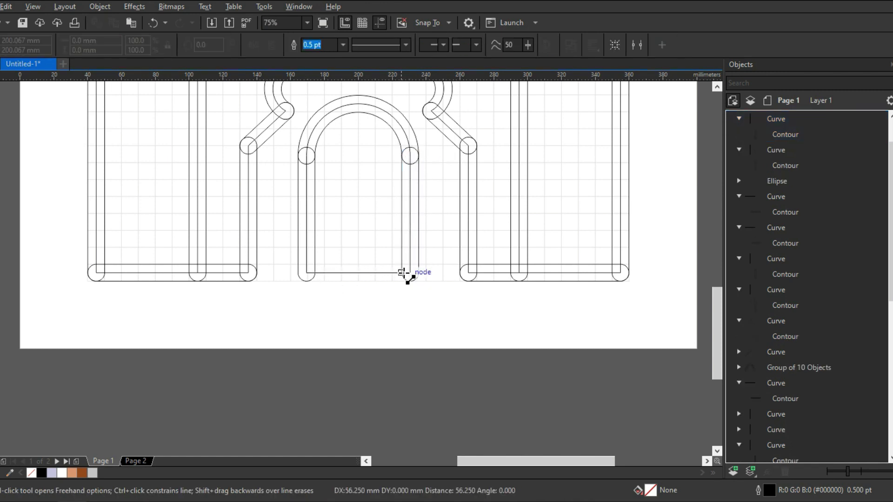
pyautogui.click(409, 272)
pyautogui.hotkey('ctrl', 'r')
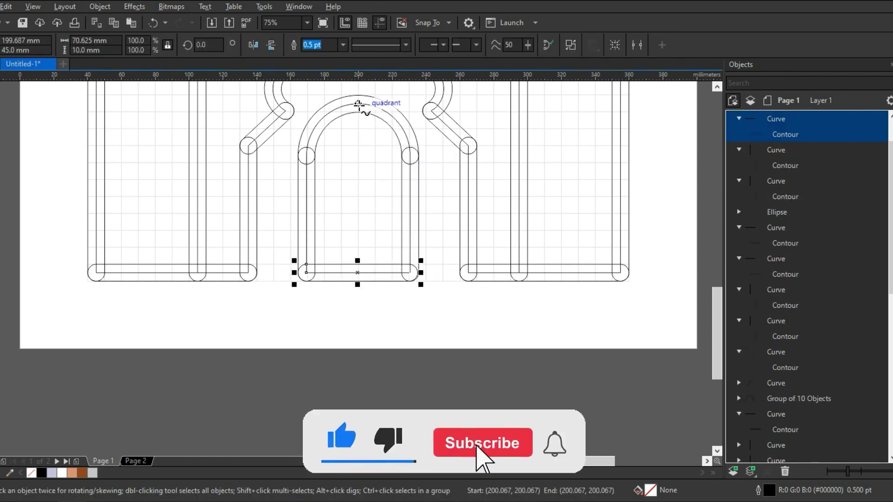
# Draw a vertical centre line from the inner arch's apex down to its base line and contour it
pyautogui.click(358, 104)
pyautogui.click(358, 261)
pyautogui.hotkey('ctrl', 'r')
pyautogui.press('space')
pyautogui.click(359, 297)
pyautogui.scroll(-1, 358, 298)
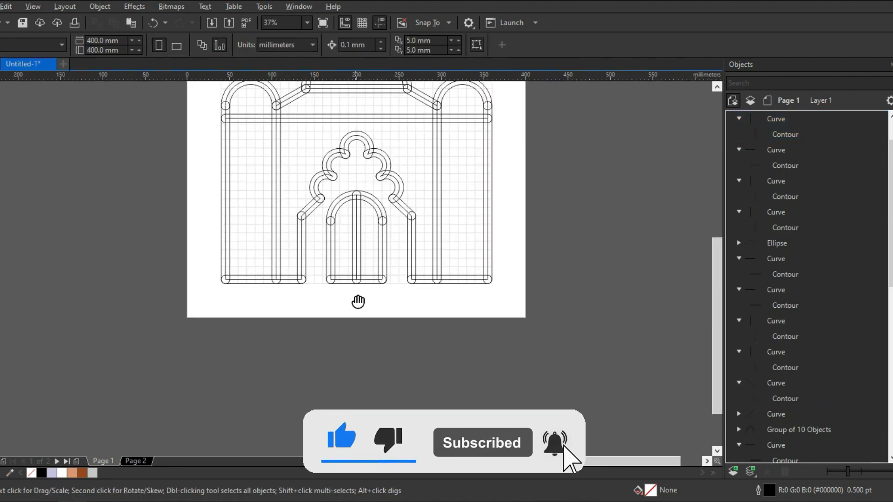
# Draw a 15 by 30 mm half arc from 270° to 90° between the left posts, contour it, and centre it at X 82.5, Y 205 mm
pyautogui.moveTo(358, 301); pyautogui.dragTo(367, 352)
pyautogui.scroll(5, 271, 223)
pyautogui.press('F7')
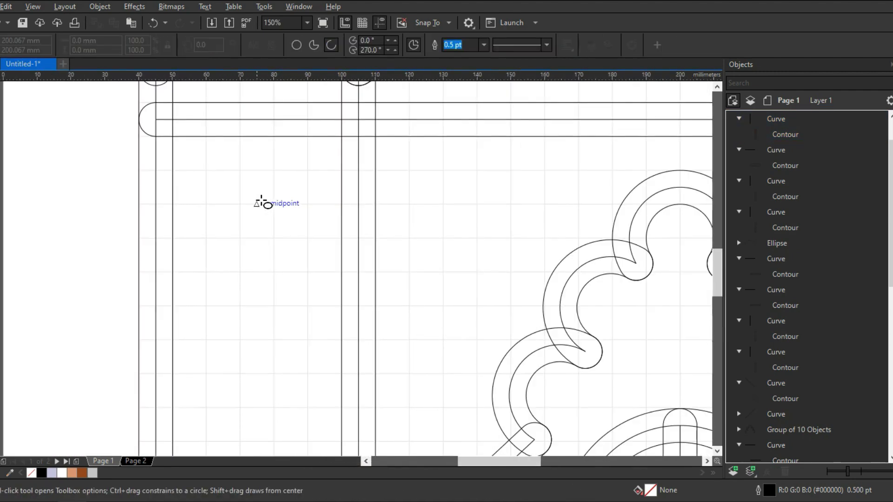
pyautogui.moveTo(258, 170); pyautogui.dragTo(260, 135)
pyautogui.press('F10')
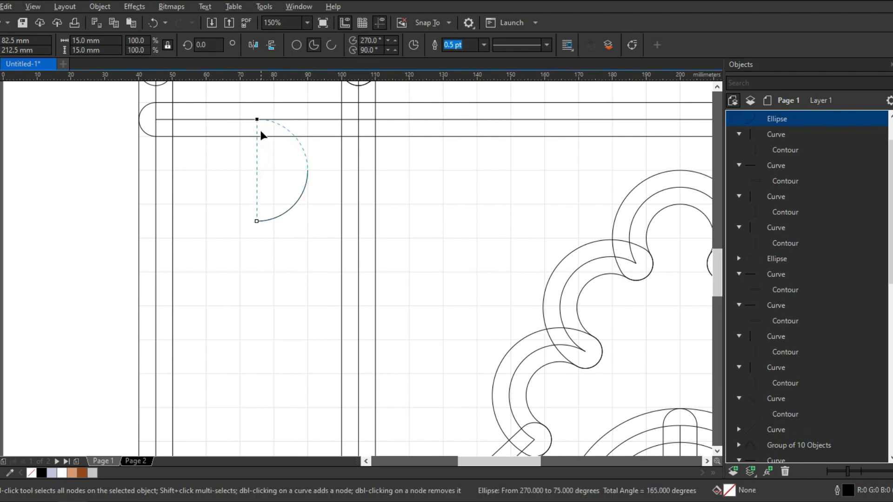
pyautogui.click(331, 45)
pyautogui.press('space')
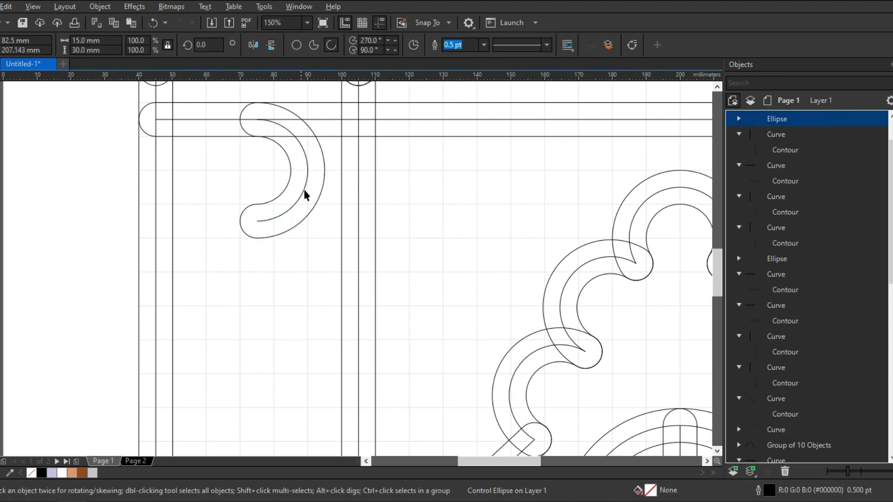
pyautogui.moveTo(257, 163); pyautogui.dragTo(258, 170)
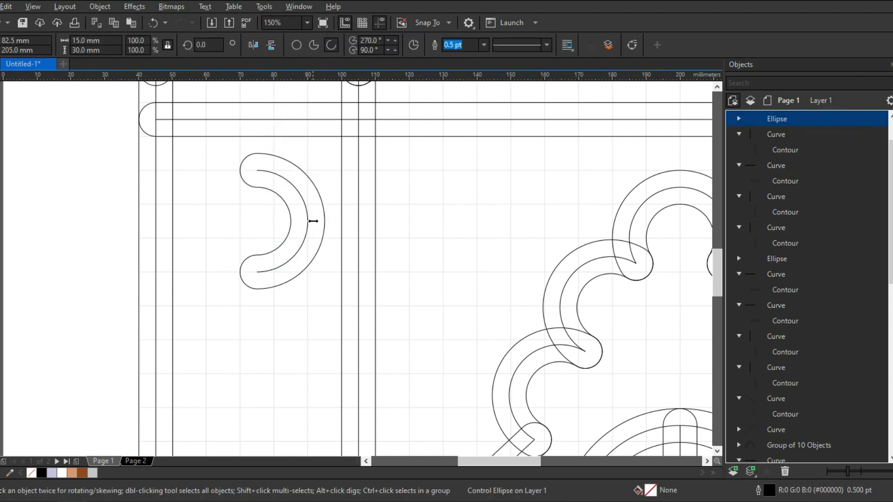
pyautogui.moveTo(312, 221); pyautogui.dragTo(243, 219)
pyautogui.scroll(-2, 275, 243)
pyautogui.click(157, 219)
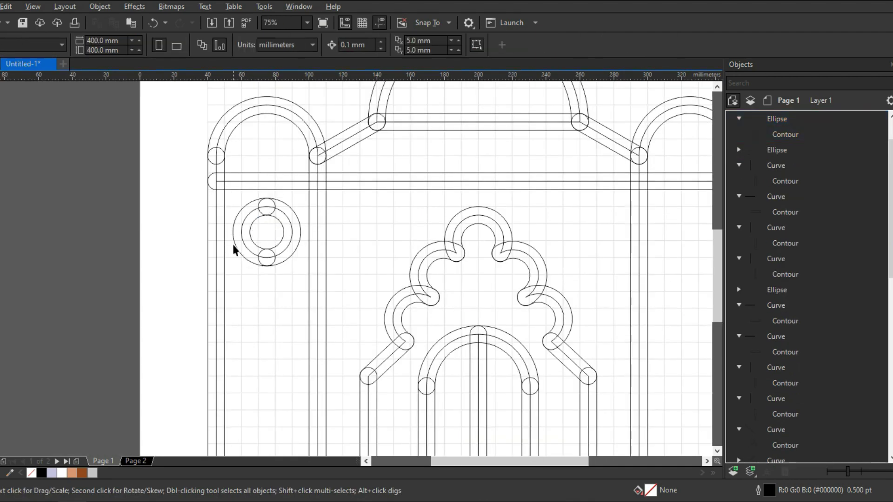
pyautogui.scroll(2, 190, 244)
pyautogui.click(204, 241)
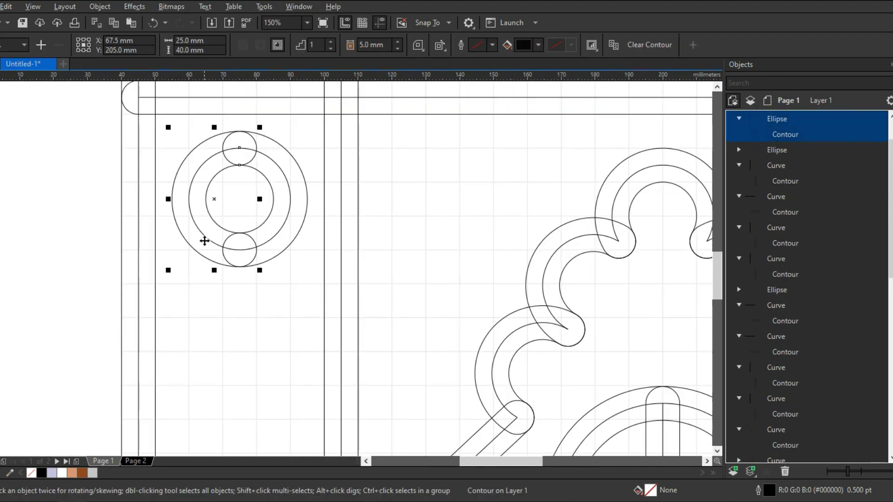
pyautogui.moveTo(168, 270); pyautogui.dragTo(176, 258)
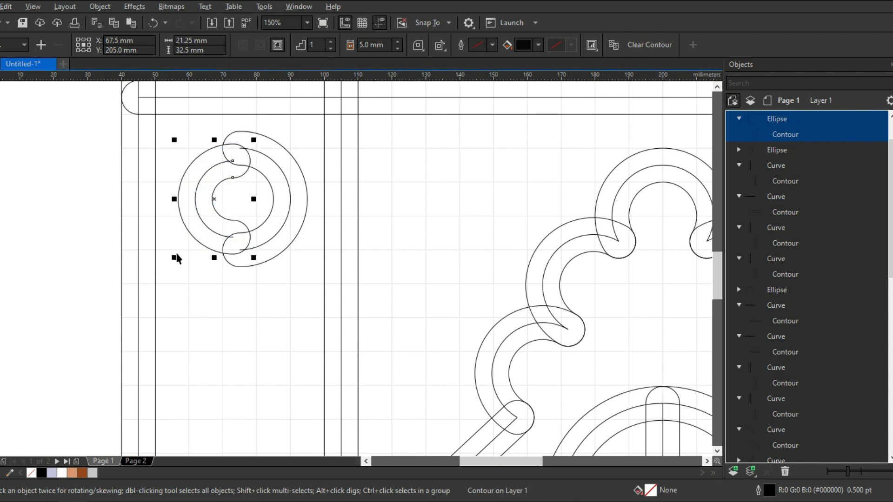
pyautogui.press('Delete')
# Scale the half arc between the left posts to 10 by 20 mm and mirror a contoured copy leftward to complete the ring
pyautogui.click(286, 180)
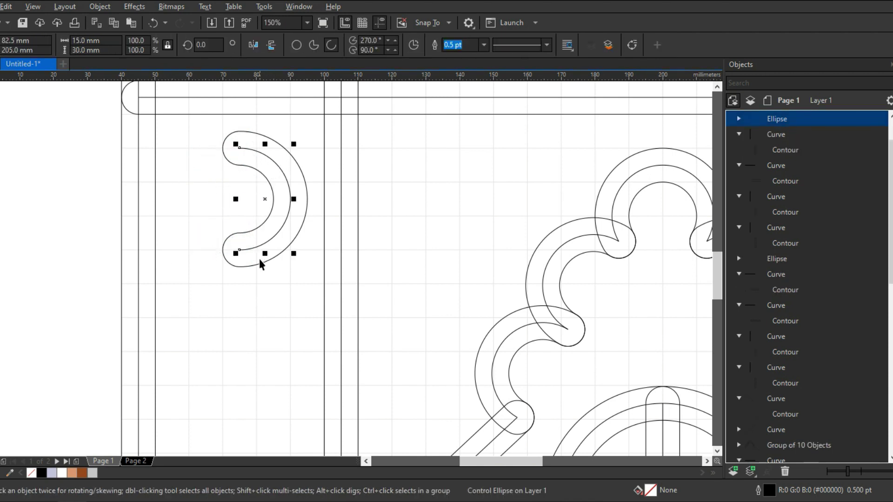
pyautogui.moveTo(236, 254); pyautogui.dragTo(256, 239)
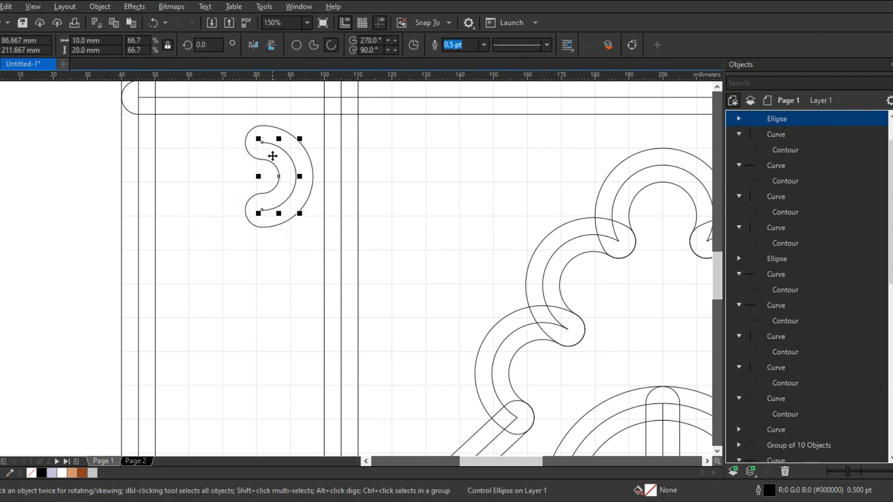
pyautogui.moveTo(245, 177); pyautogui.dragTo(245, 177)
pyautogui.rightClick(244, 177)
# Move both halves of the ring together so it is centred between the left posts at X 75 mm, Y 205 mm
pyautogui.keyDown('shift'); pyautogui.click(287, 152); pyautogui.keyUp('shift')
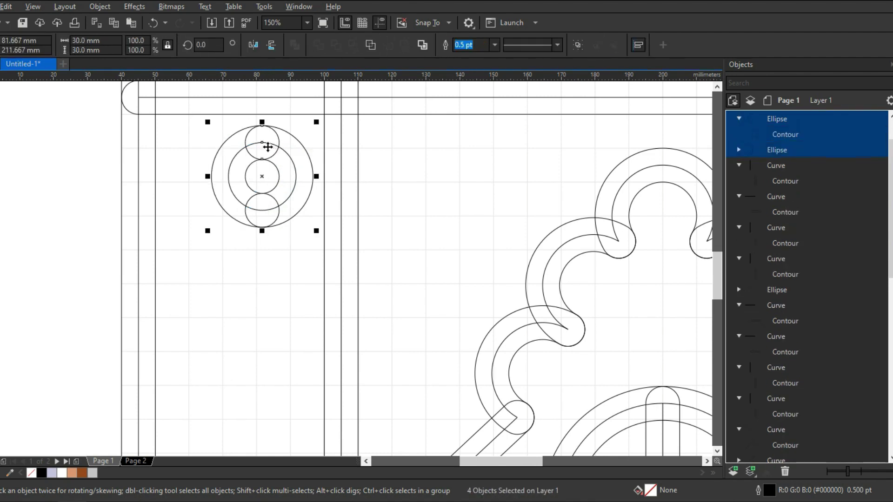
pyautogui.moveTo(262, 142); pyautogui.dragTo(239, 149)
pyautogui.scroll(-1, 242, 166)
pyautogui.moveTo(270, 201)
pyautogui.mouseDown()
pyautogui.moveTo(257, 203)
pyautogui.moveTo(249, 183)
pyautogui.mouseUp()
# Draw a 115 mm vertical line at X 60 mm below the ring, centred at Y 122.5 mm, and contour it at 5 mm
pyautogui.press('F5')
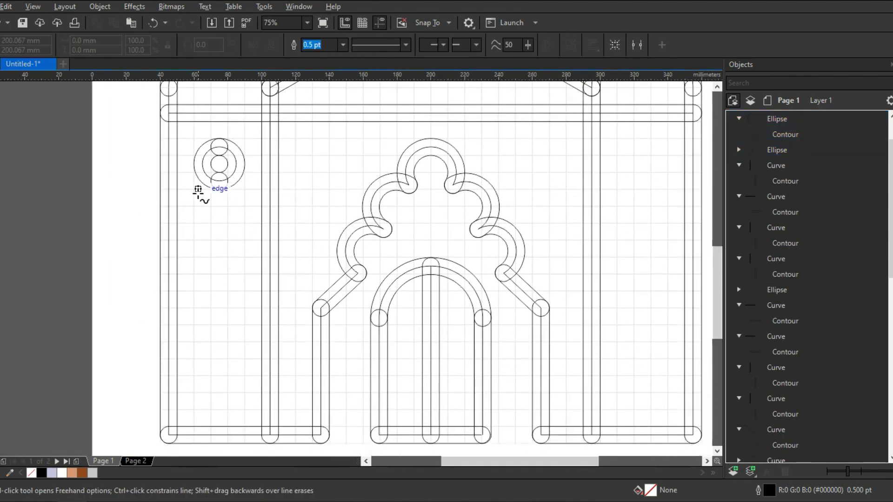
pyautogui.press('space')
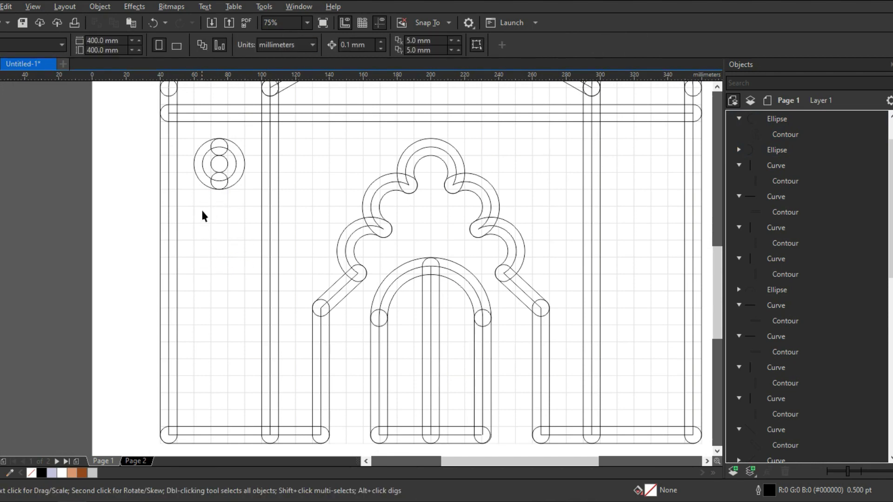
pyautogui.press('space')
pyautogui.click(202, 209)
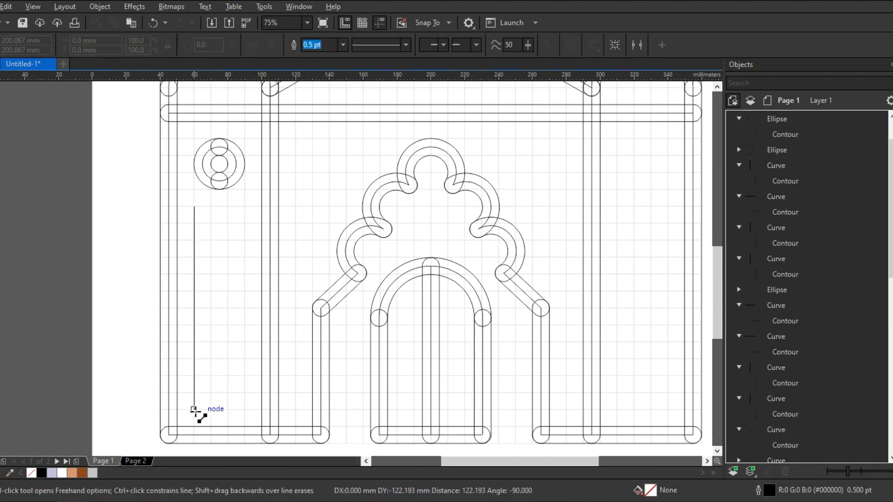
pyautogui.click(193, 409)
pyautogui.press('space')
pyautogui.hotkey('ctrl', 'r')
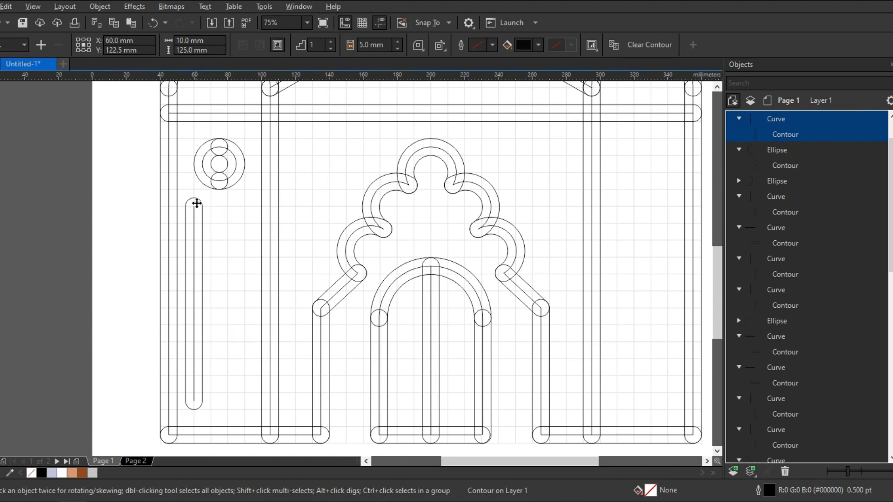
# Repeat the contoured vertical bar twice at 15 mm spacing and copy all three bars between the right posts, centred at X 325 mm
pyautogui.moveTo(196, 204); pyautogui.dragTo(222, 205)
pyautogui.hotkey('ctrl', 'r')
pyautogui.moveTo(121, 181); pyautogui.dragTo(216, 342)
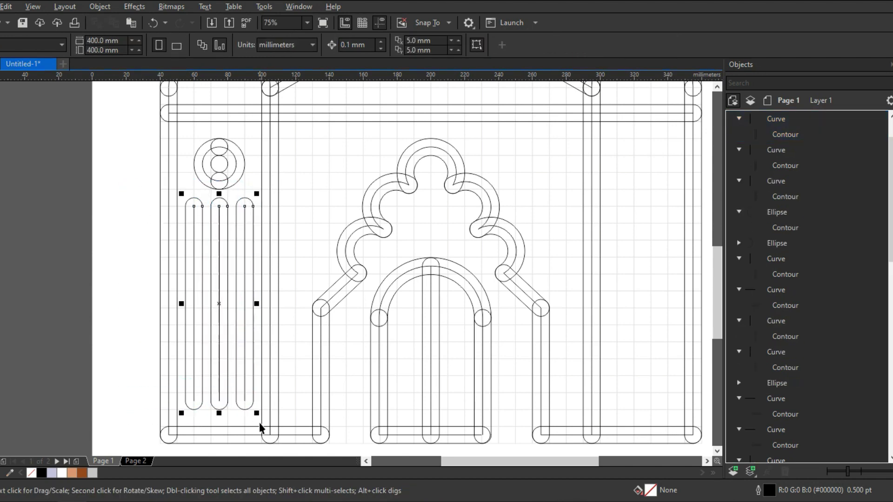
pyautogui.moveTo(218, 214); pyautogui.dragTo(642, 214)
pyautogui.hscroll(3, 325, 233)
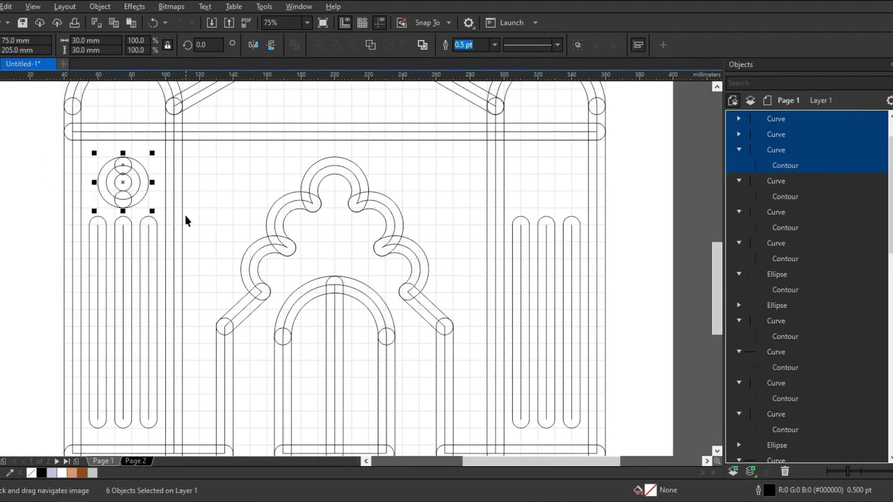
# Copy the contoured ring between the right posts, centred at X 325 mm, Y 205 mm
pyautogui.moveTo(122, 180); pyautogui.dragTo(488, 191)
pyautogui.moveTo(550, 182); pyautogui.dragTo(552, 182)
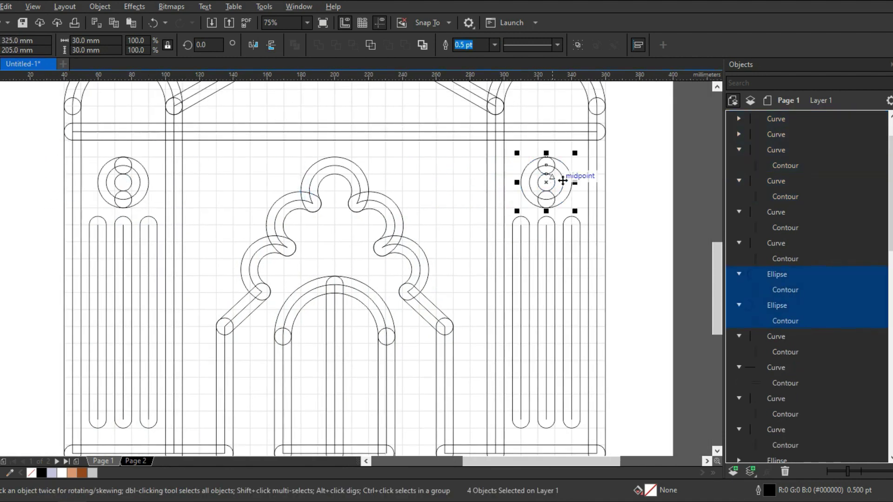
pyautogui.click(592, 204)
# Move the three vertical bars between the right posts straight down by about 5 mm
pyautogui.scroll(-1, 594, 204)
pyautogui.moveTo(628, 323); pyautogui.dragTo(592, 320)
pyautogui.moveTo(528, 251); pyautogui.dragTo(529, 251)
pyautogui.scroll(2, 528, 251)
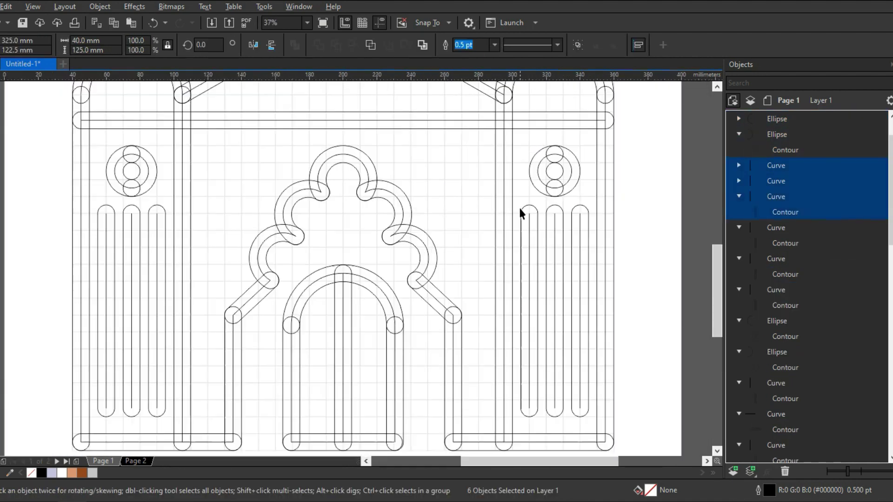
pyautogui.moveTo(557, 214); pyautogui.dragTo(556, 238)
pyautogui.hotkey('ctrl', 'z')
pyautogui.scroll(1, 556, 225)
pyautogui.moveTo(570, 204); pyautogui.dragTo(570, 222)
# Move the three vertical bars between the left posts straight down by about 5 mm to match the right side
pyautogui.scroll(-1, 570, 222)
pyautogui.moveTo(211, 377); pyautogui.dragTo(207, 425)
pyautogui.scroll(1, 164, 164)
pyautogui.moveTo(166, 165); pyautogui.dragTo(166, 183)
pyautogui.scroll(-1, 166, 182)
pyautogui.moveTo(239, 226); pyautogui.dragTo(196, 217)
pyautogui.click(612, 273)
pyautogui.scroll(-1, 492, 277)
pyautogui.moveTo(485, 277); pyautogui.dragTo(470, 311)
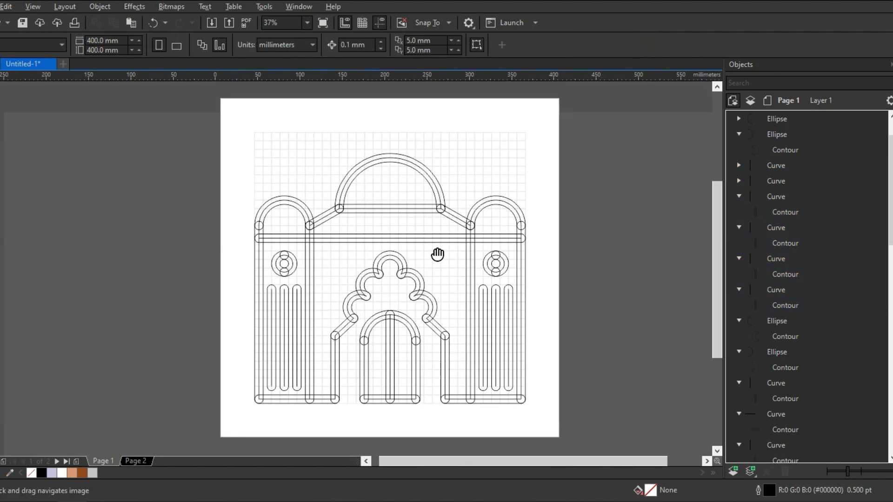
# Draw a 25 mm vertical line at X 200 mm between the large central arch's apex and a point above it, and contour it
pyautogui.scroll(1, 424, 253)
pyautogui.press('F5')
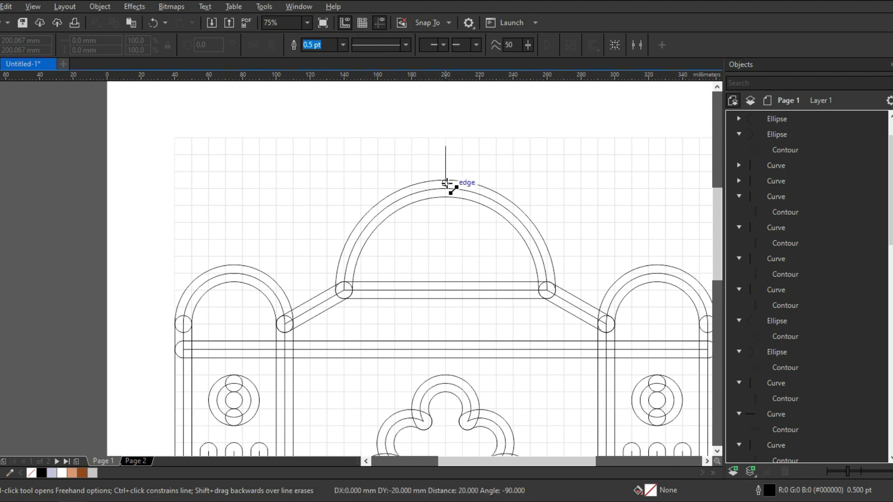
pyautogui.click(446, 182)
# Draw a vertical line about 10 mm long upward from the left post arch's apex and contour it
pyautogui.scroll(1, 205, 293)
pyautogui.click(263, 252)
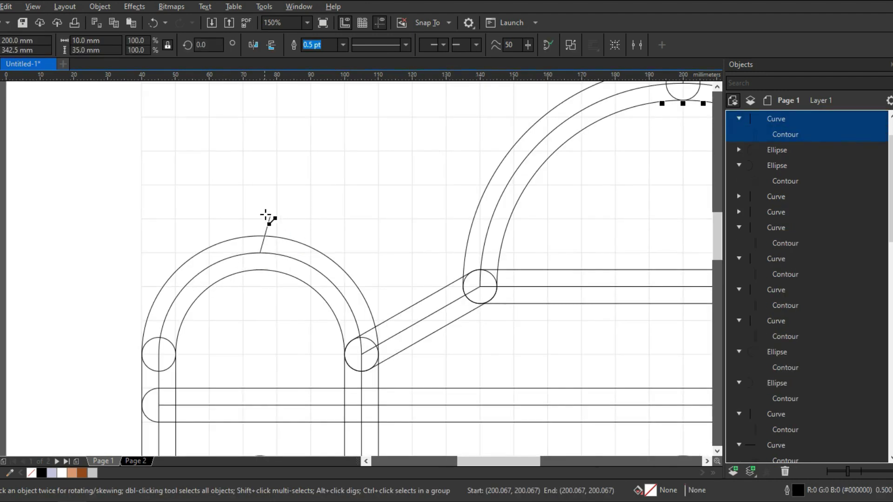
pyautogui.click(263, 217)
pyautogui.hotkey('ctrl', 'r')
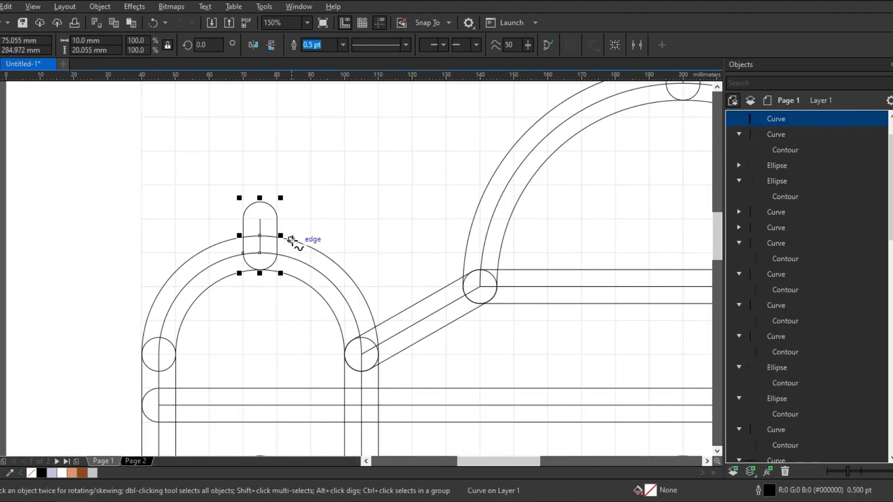
# Lengthen the left finial's vertical line to about 15 mm and move it down so its foot rests on the post arch's apex
pyautogui.scroll(-1, 255, 245)
pyautogui.scroll(1, 214, 244)
pyautogui.doubleClick(210, 242)
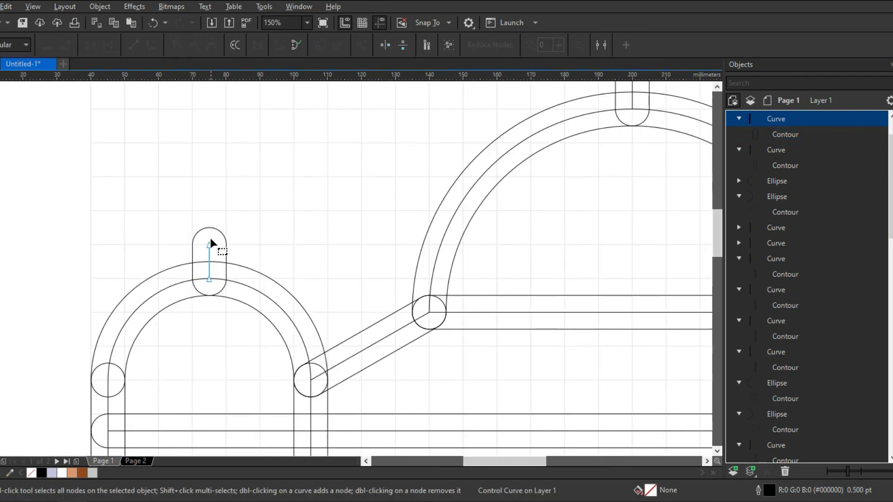
pyautogui.press('space')
pyautogui.click(210, 242)
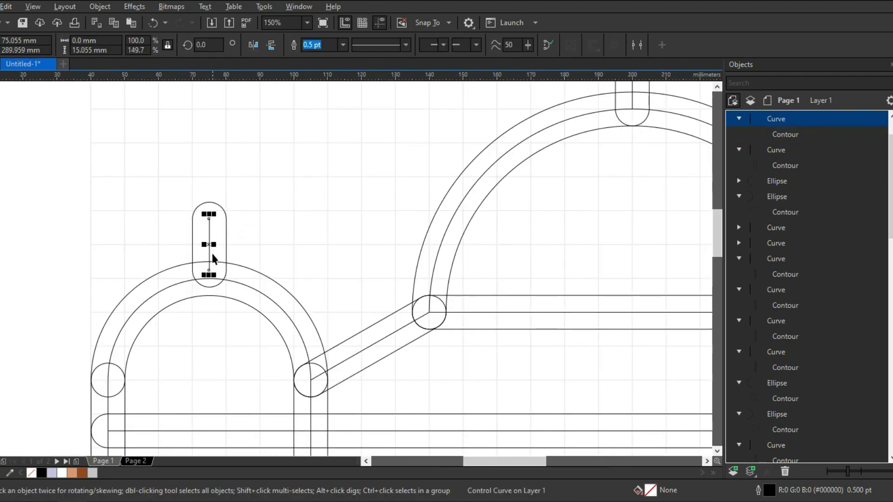
pyautogui.scroll(1, 211, 269)
pyautogui.moveTo(206, 293); pyautogui.dragTo(207, 301)
# Copy the left finial's line onto the right post arch's apex and contour the copy
pyautogui.scroll(-2, 344, 289)
pyautogui.moveTo(344, 289); pyautogui.dragTo(519, 302)
pyautogui.click(447, 283)
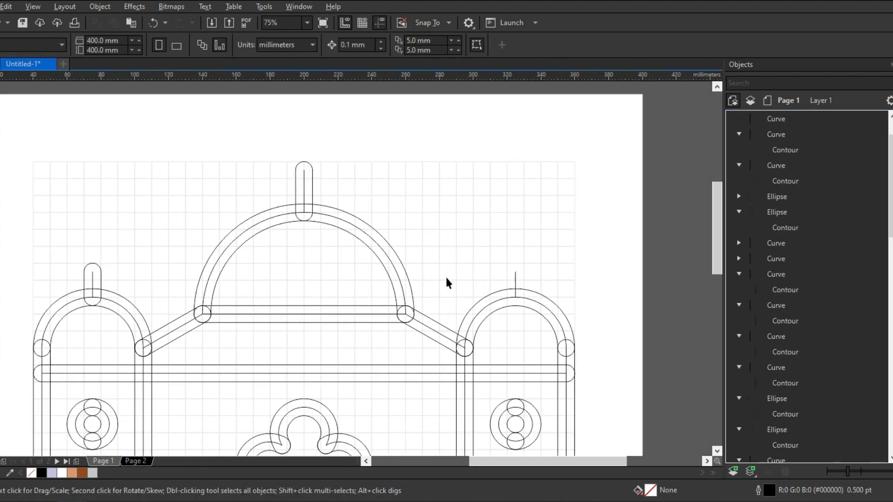
pyautogui.click(515, 282)
pyautogui.scroll(-1, 564, 233)
pyautogui.press('Escape')
pyautogui.scroll(1, 279, 268)
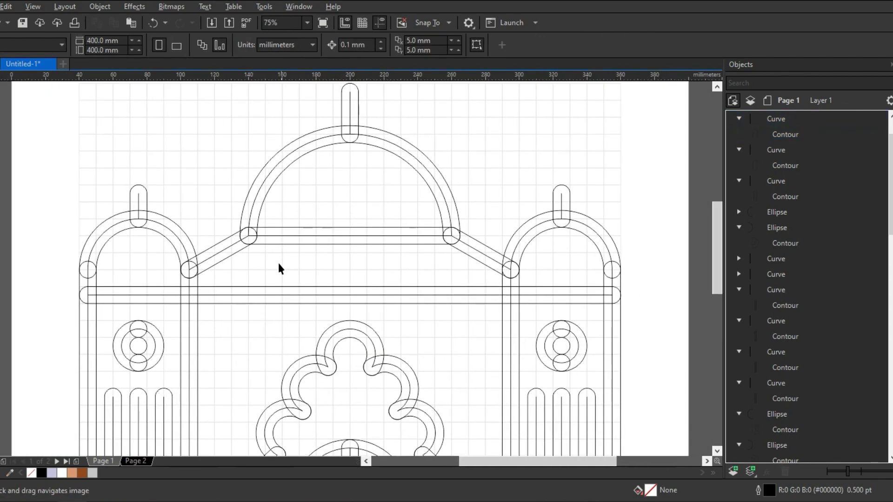
# Draw a 20 mm horizontal line from X 140 mm below the dome's base with a 5 mm contour, and repeat it twice at 50 mm spacing
pyautogui.scroll(1, 279, 268)
pyautogui.press('F5')
pyautogui.click(235, 259)
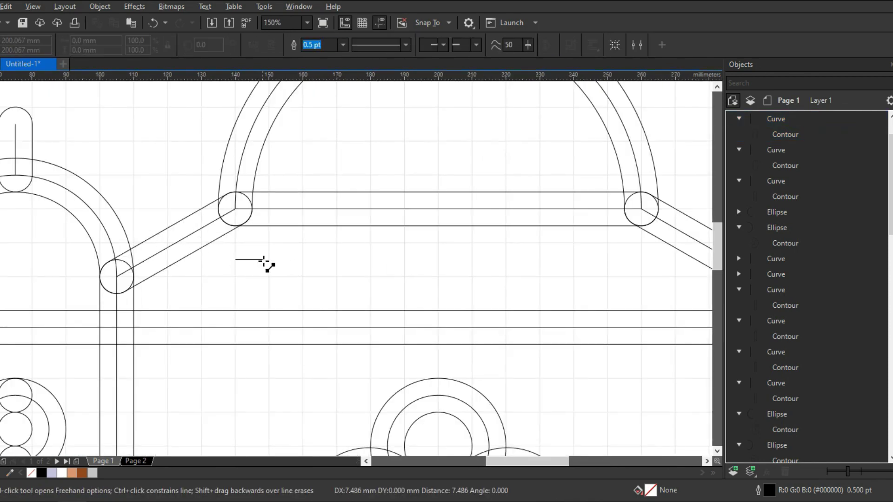
pyautogui.click(303, 259)
pyautogui.hotkey('ctrl', 'r')
pyautogui.press('space')
pyautogui.moveTo(269, 259); pyautogui.dragTo(383, 273)
pyautogui.hotkey('ctrl', 'r')
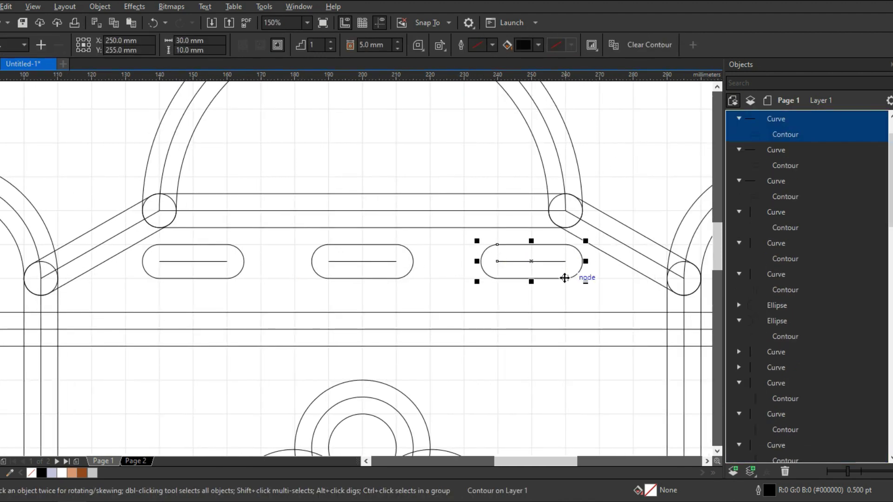
# Move the two outer slots below the dome's base 5 mm inward, toward the middle slot
pyautogui.moveTo(550, 277); pyautogui.dragTo(549, 277)
pyautogui.moveTo(158, 280); pyautogui.dragTo(175, 281)
pyautogui.scroll(-2, 325, 294)
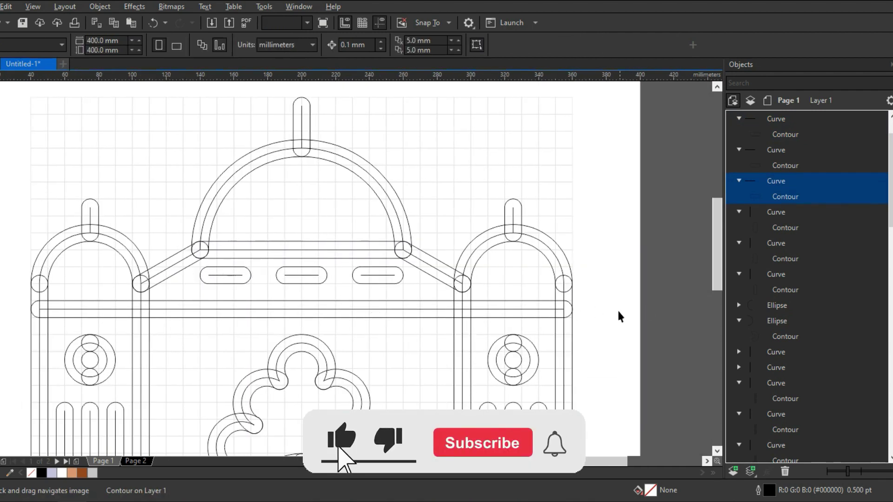
# Select all three slots together and move them straight down by 5 mm to Y 250 mm
pyautogui.scroll(2, 357, 283)
pyautogui.keyDown('shift'); pyautogui.click(358, 285); pyautogui.keyUp('shift')
pyautogui.keyDown('shift'); pyautogui.click(194, 279); pyautogui.keyUp('shift')
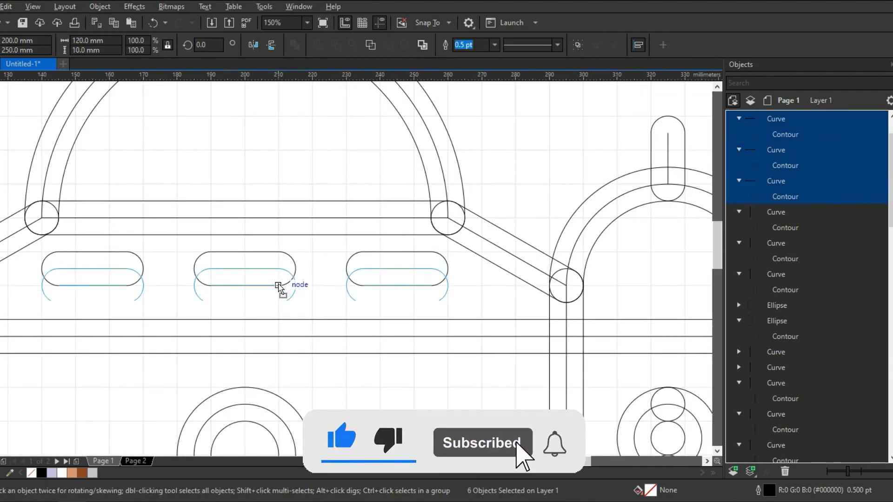
pyautogui.scroll(-2, 288, 283)
pyautogui.click(553, 279)
# Select the whole building drawing and fill its contours with solid black
pyautogui.scroll(-2, 403, 273)
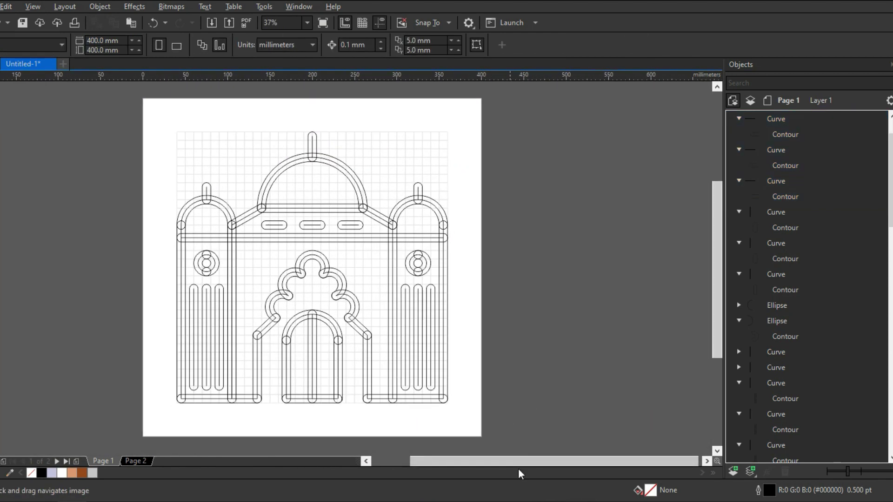
pyautogui.moveTo(483, 427); pyautogui.dragTo(105, 119)
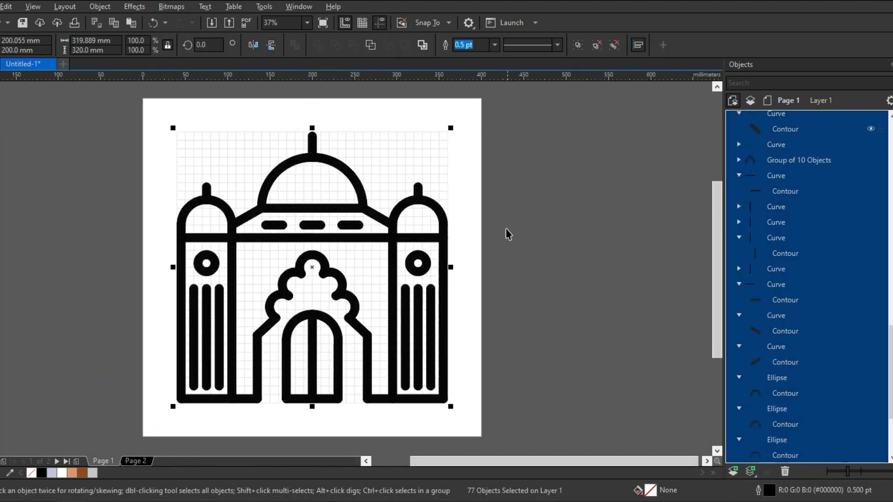
pyautogui.click(502, 270)
pyautogui.press('z')
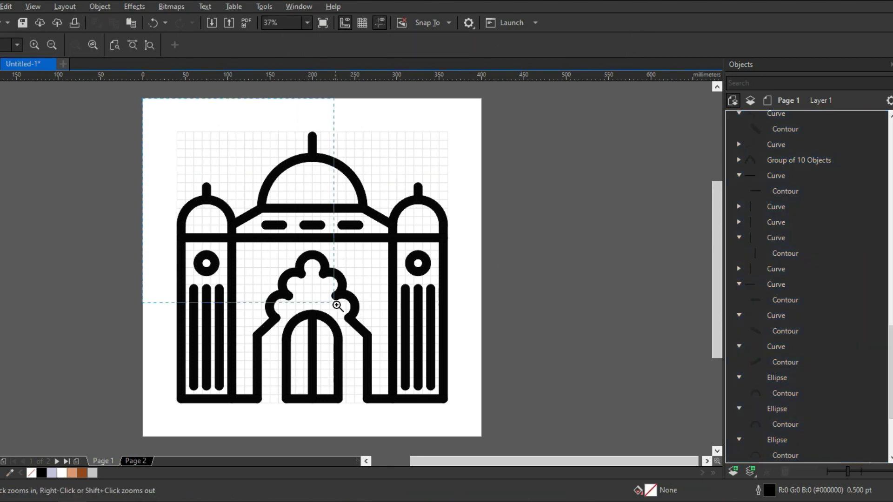
pyautogui.click(482, 438)
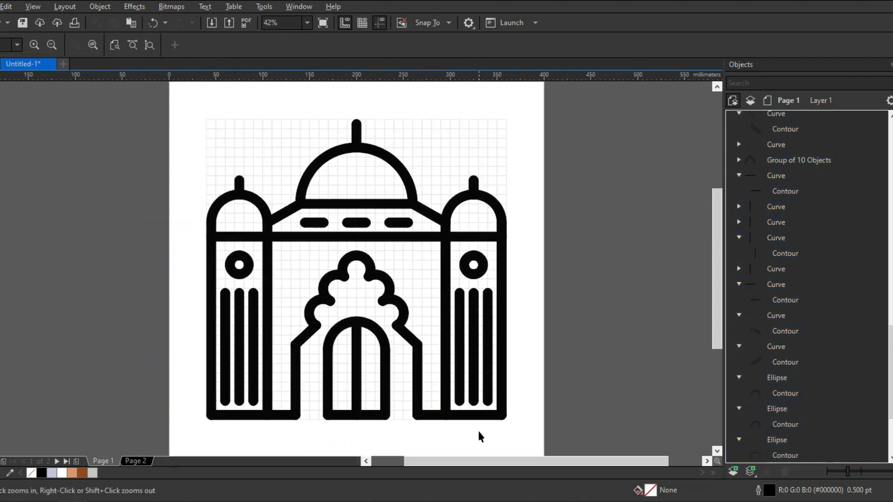